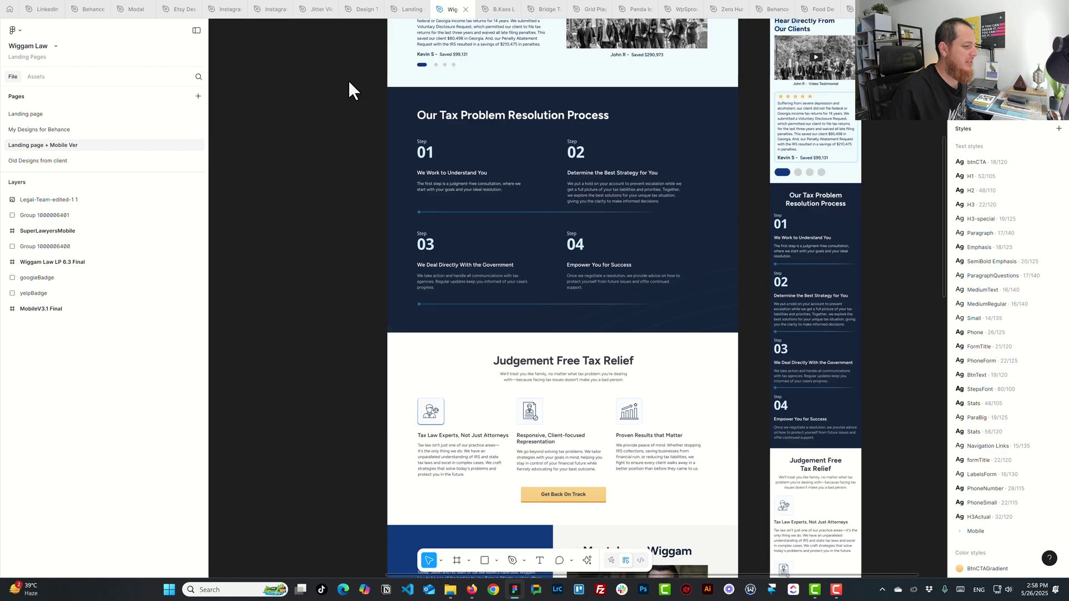
In the B.Kass Law file, crop the consultation photo by narrowing its clipping frame to 552 px
key(ctrl+Tab)
click(472, 242)
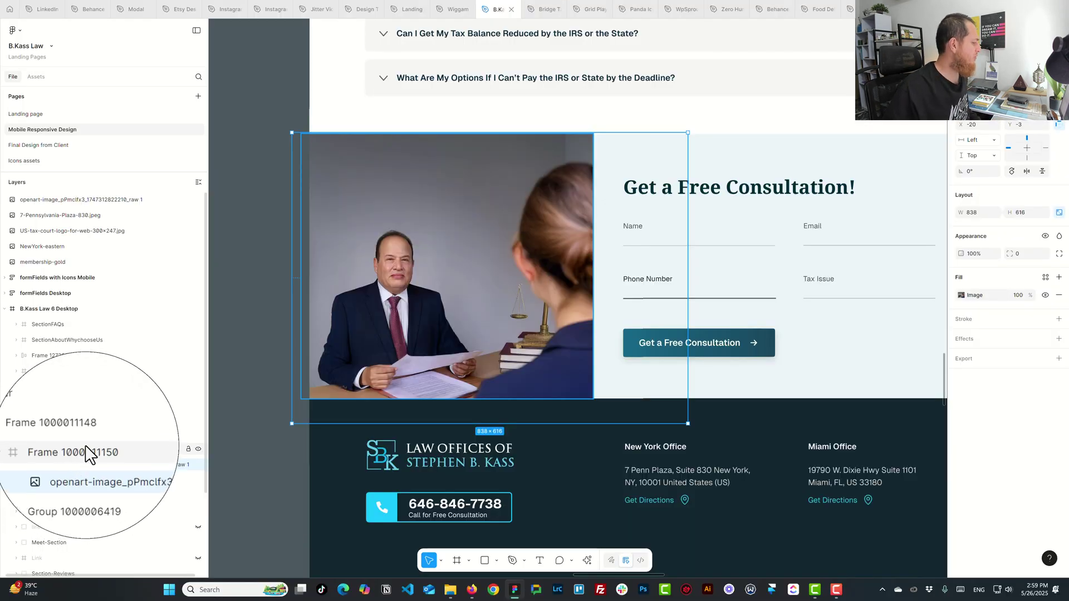
click(78, 449)
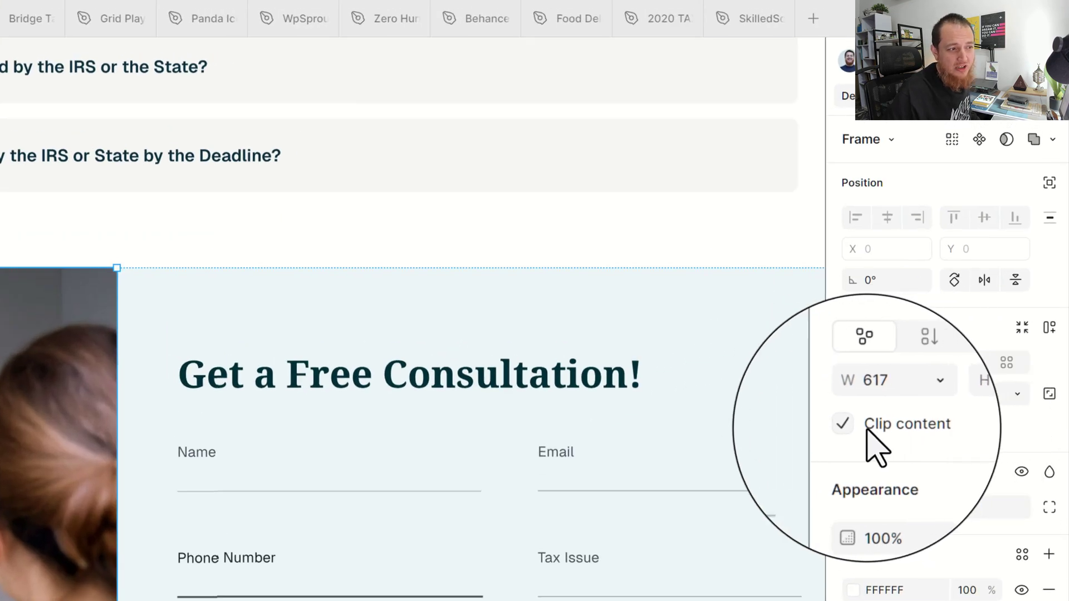
click(849, 426)
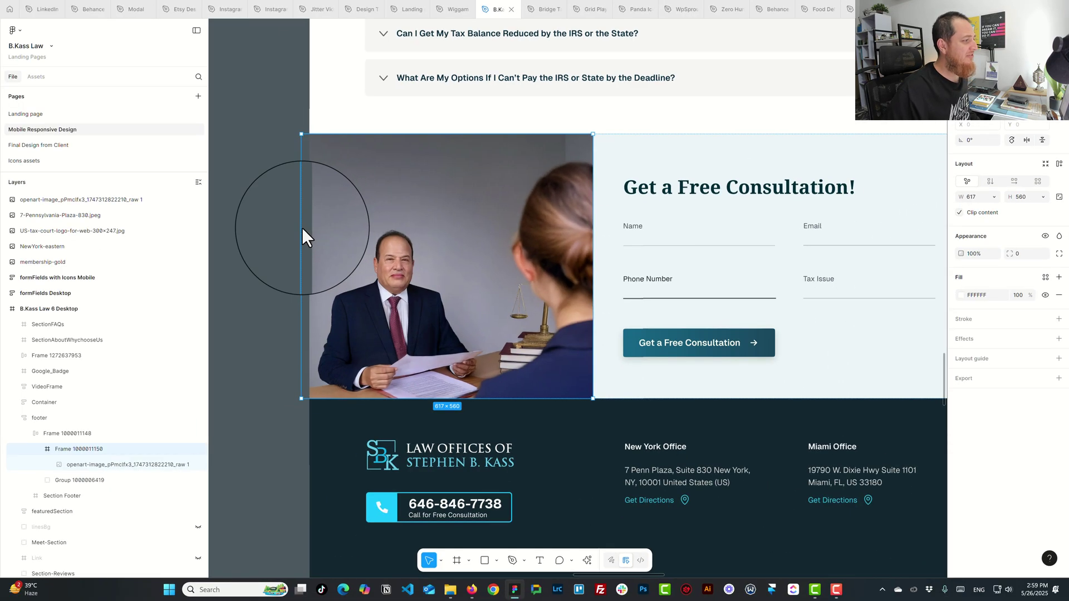
drag(302, 227, 332, 229)
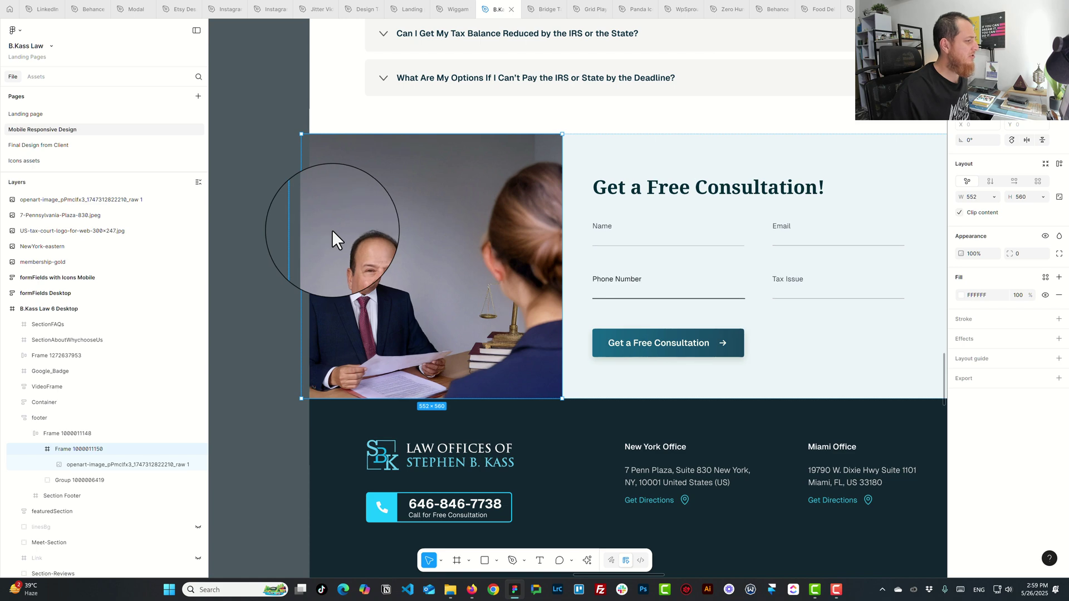
click(62, 434)
Ungroup the photo and form from their wrapping frame
right_click(60, 434)
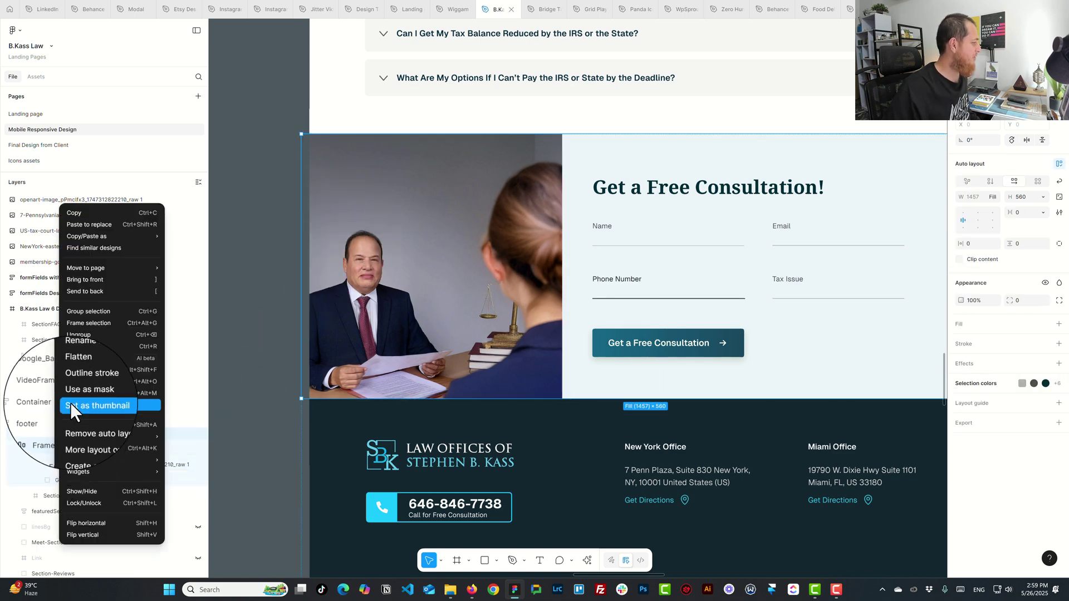
click(78, 336)
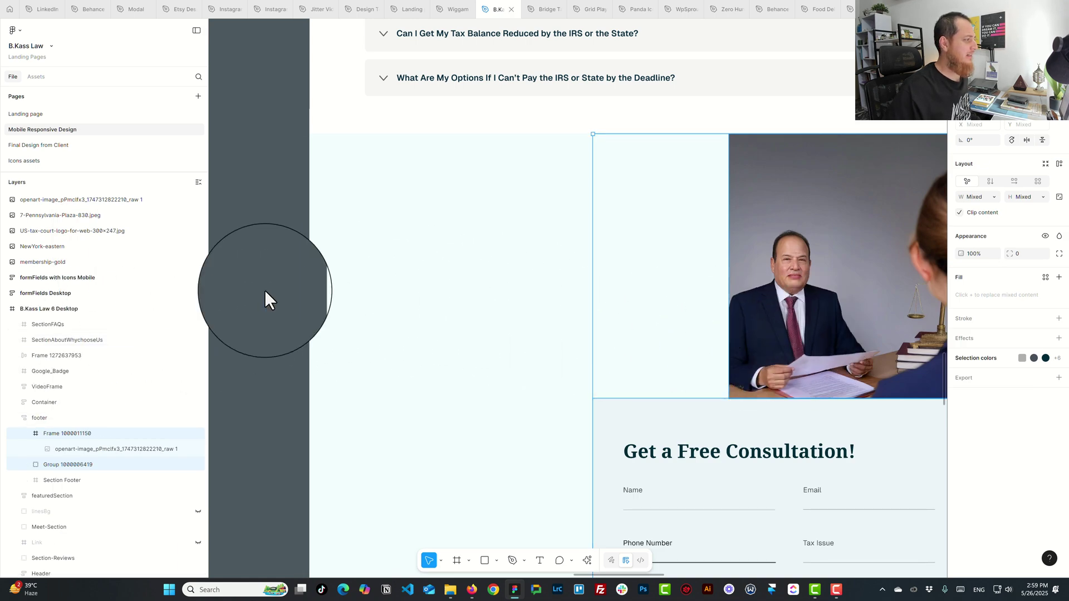
click(248, 301)
scroll(228, 303, right, 5)
Crop the photo frame to 252 px wide and add a PNG export setting
click(618, 288)
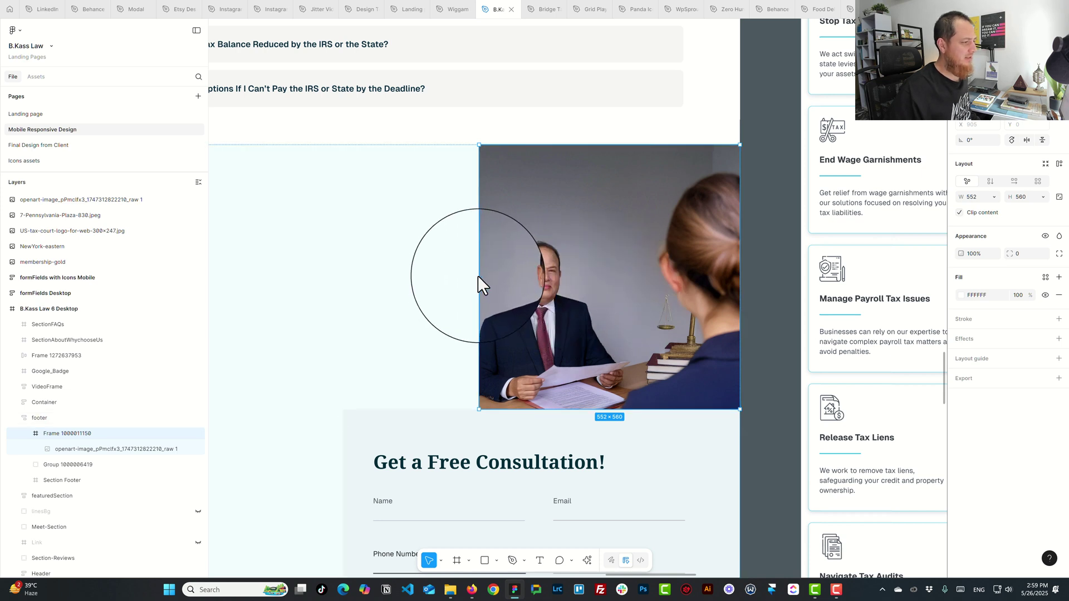
drag(478, 276, 621, 275)
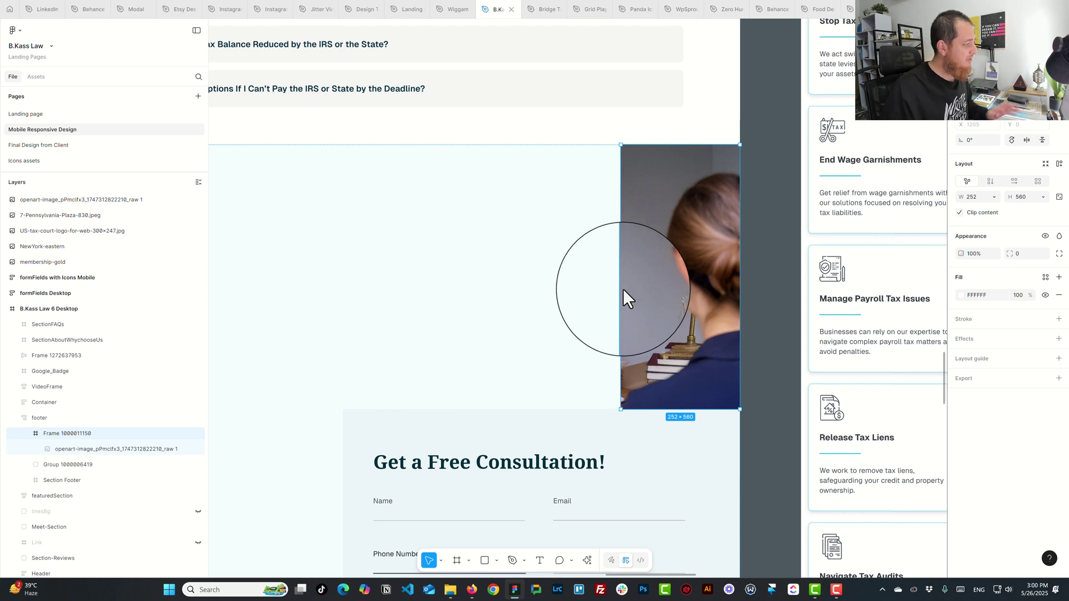
click(1060, 381)
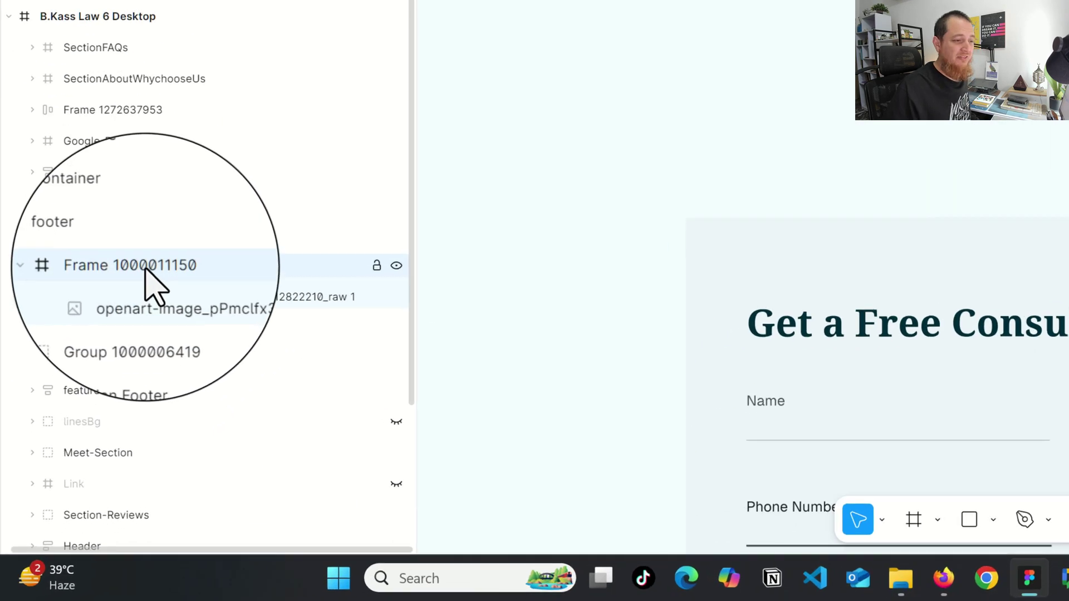
click(155, 297)
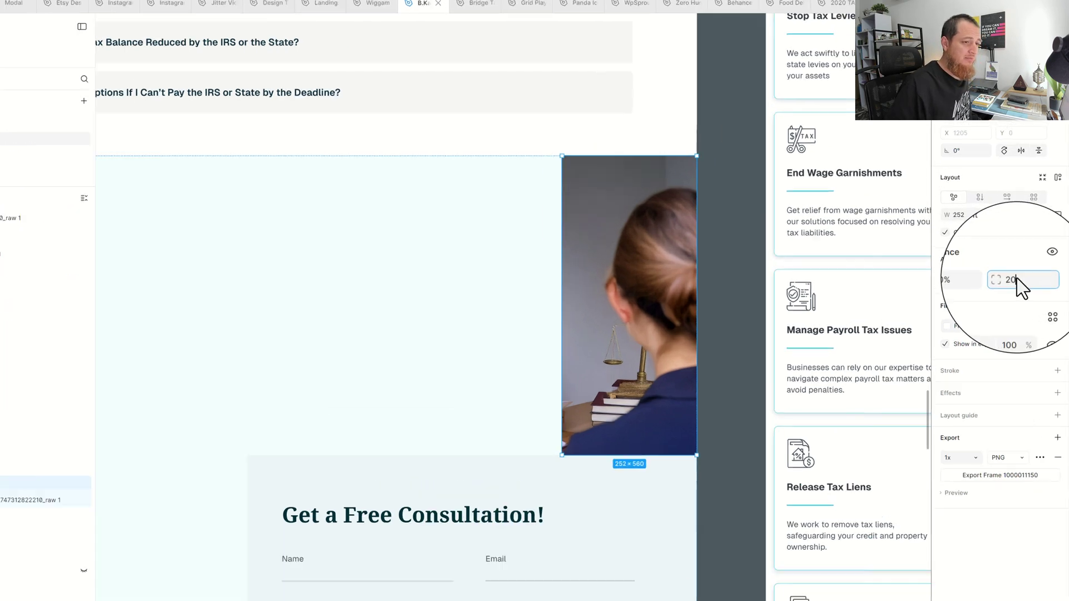
Give the cropped photo a 200 corner radius to make a pill shape
text(200)
key(Return)
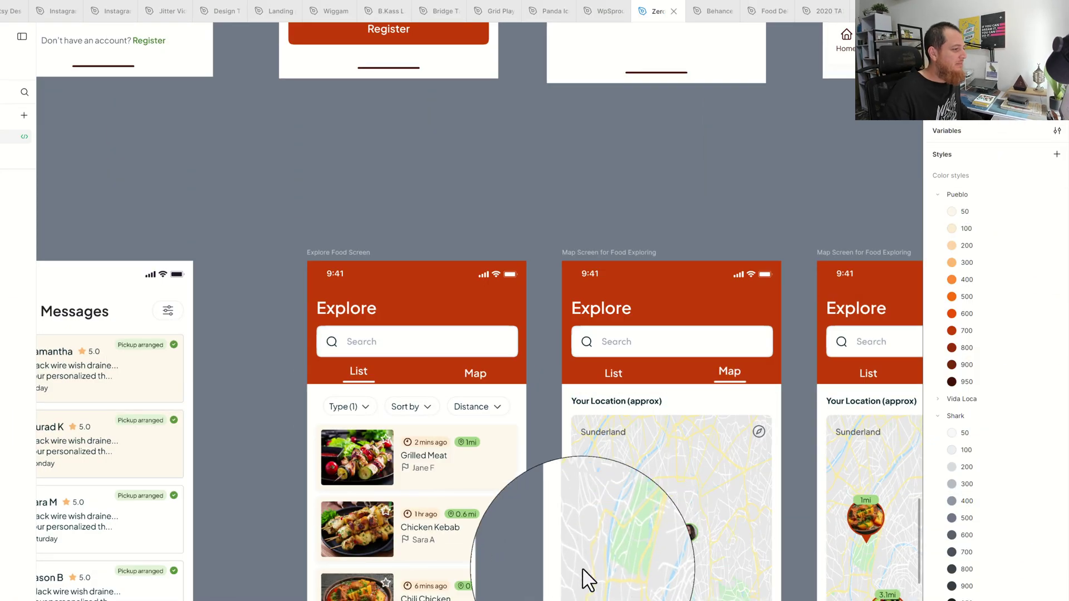
Give the Donate icon's stroke in the left navigation bar the Vida Loca/600 colour
scroll(490, 301, down, 3)
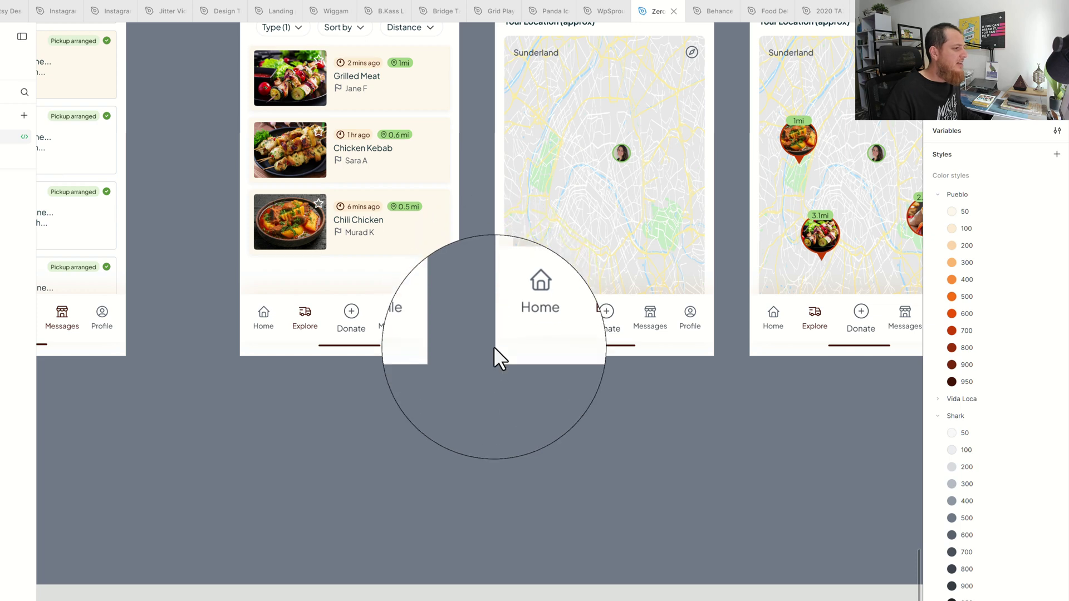
scroll(496, 351, up, 1)
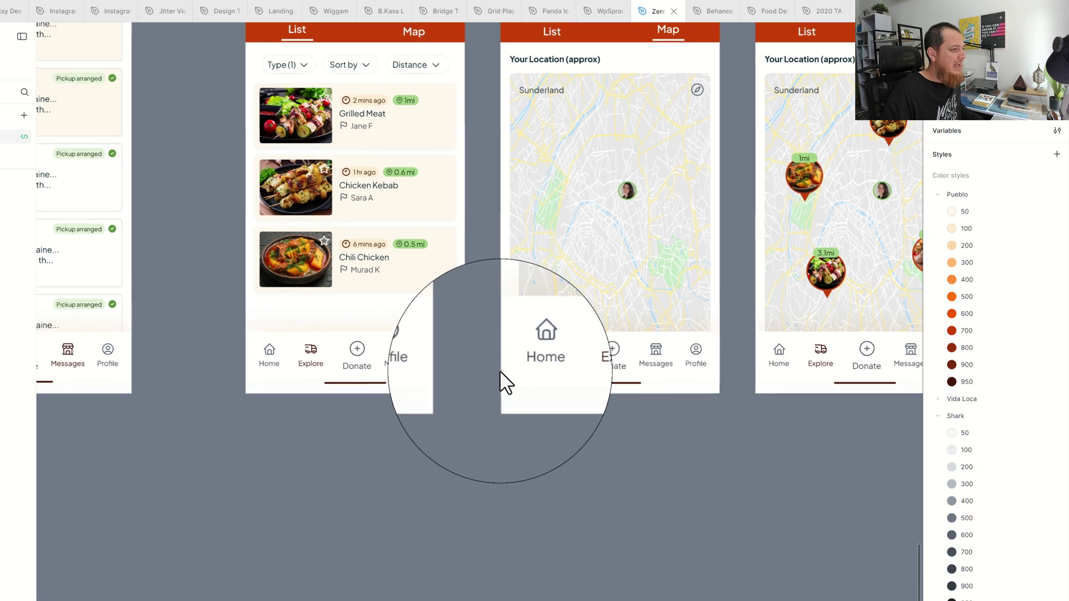
click(358, 356)
double_click(358, 350)
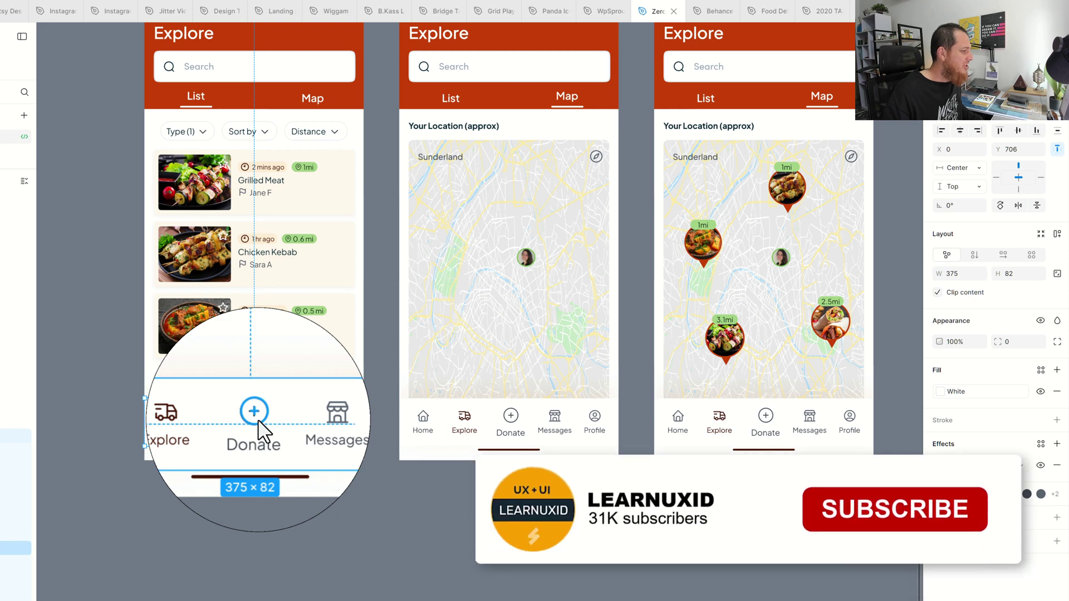
double_click(256, 417)
click(952, 378)
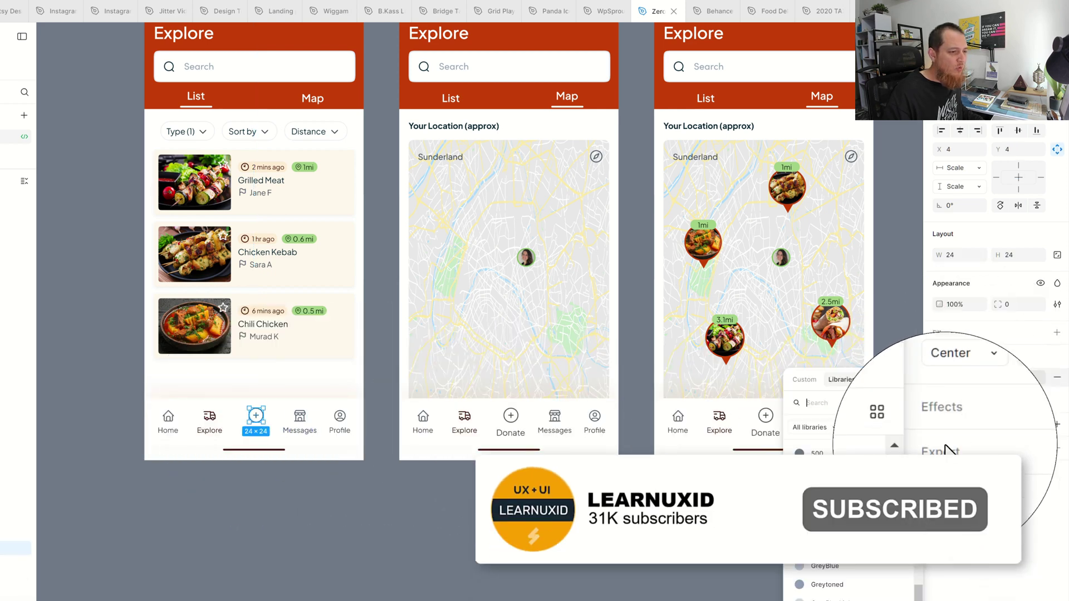
click(878, 551)
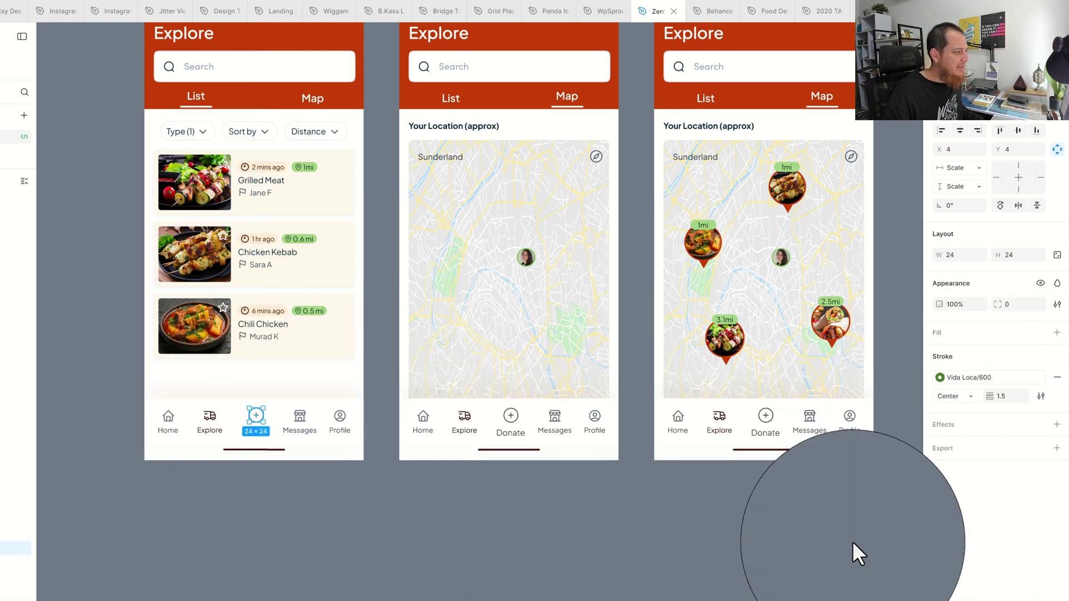
click(572, 529)
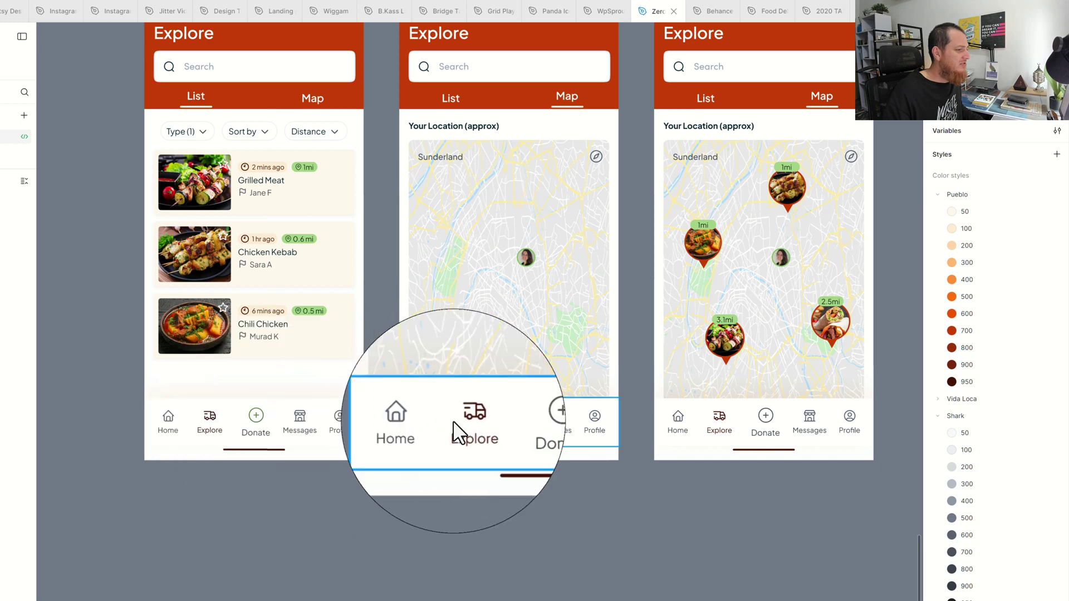
Copy the left navigation bar and paste its properties onto the middle and right nav bars
click(224, 424)
key(ctrl+c)
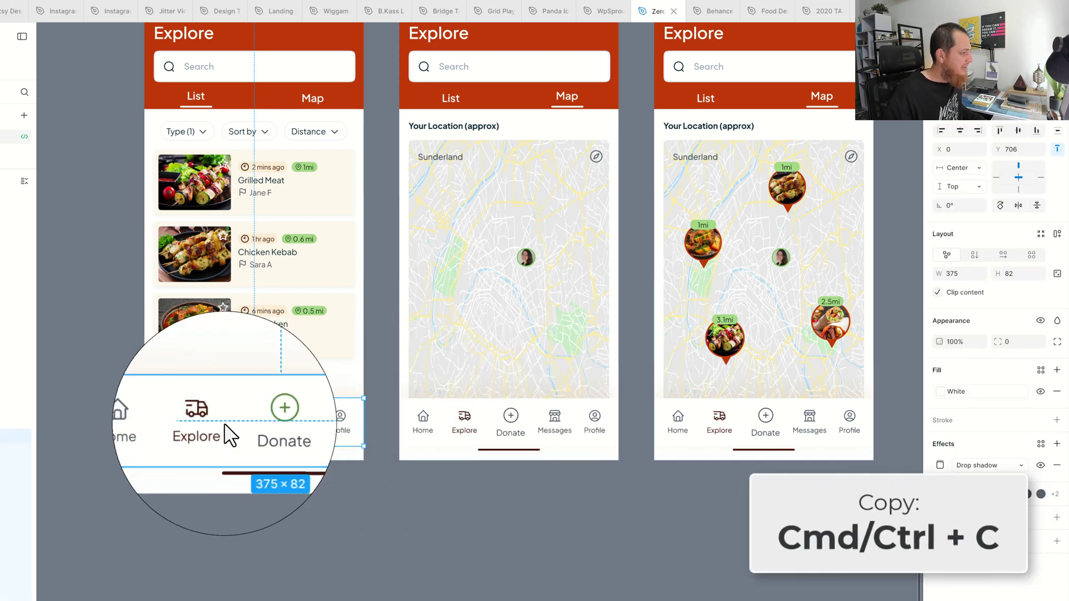
click(534, 426)
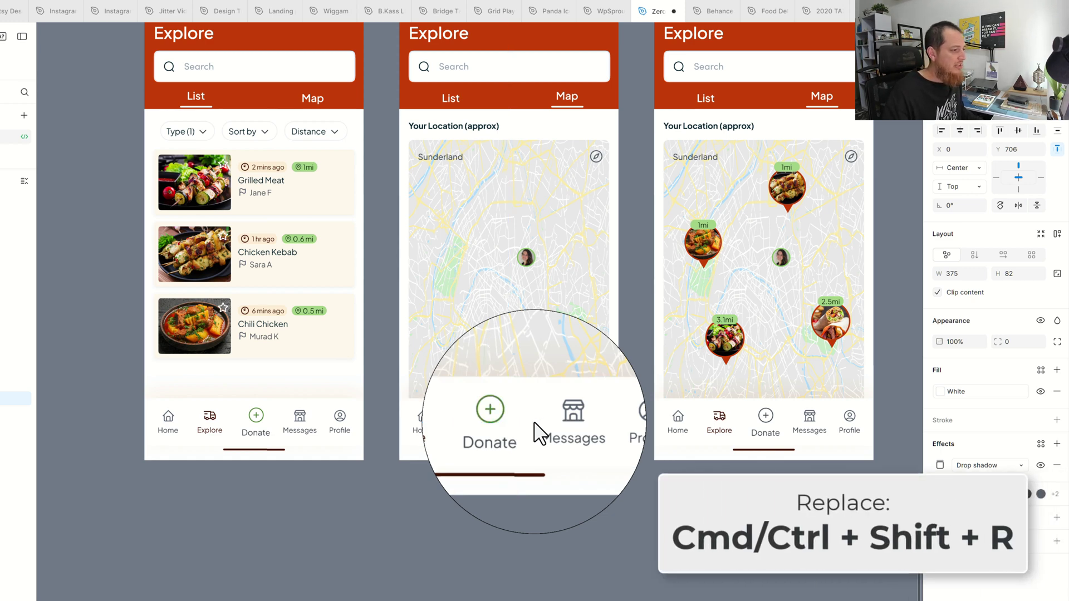
click(717, 437)
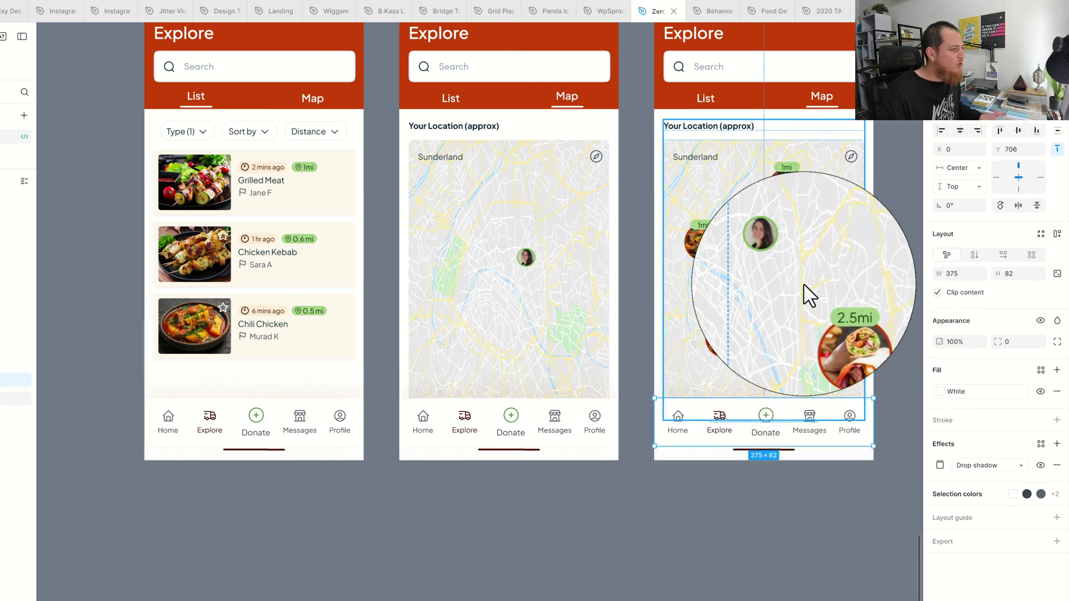
click(746, 528)
Undo the green Donate styling on the map screens and clear the selection
scroll(722, 503, right, 5)
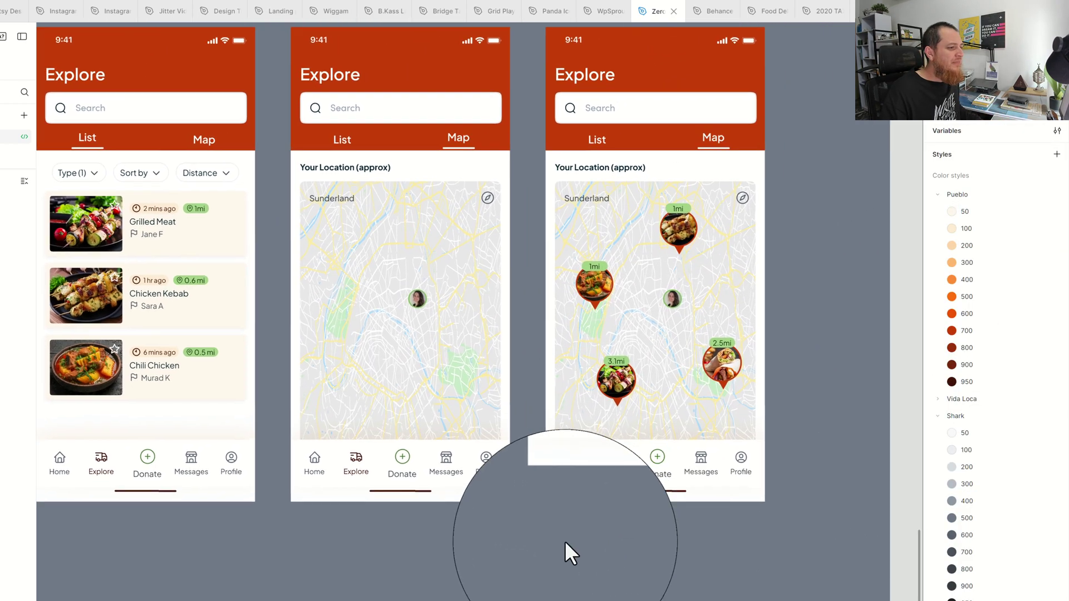
scroll(501, 458, up, 9)
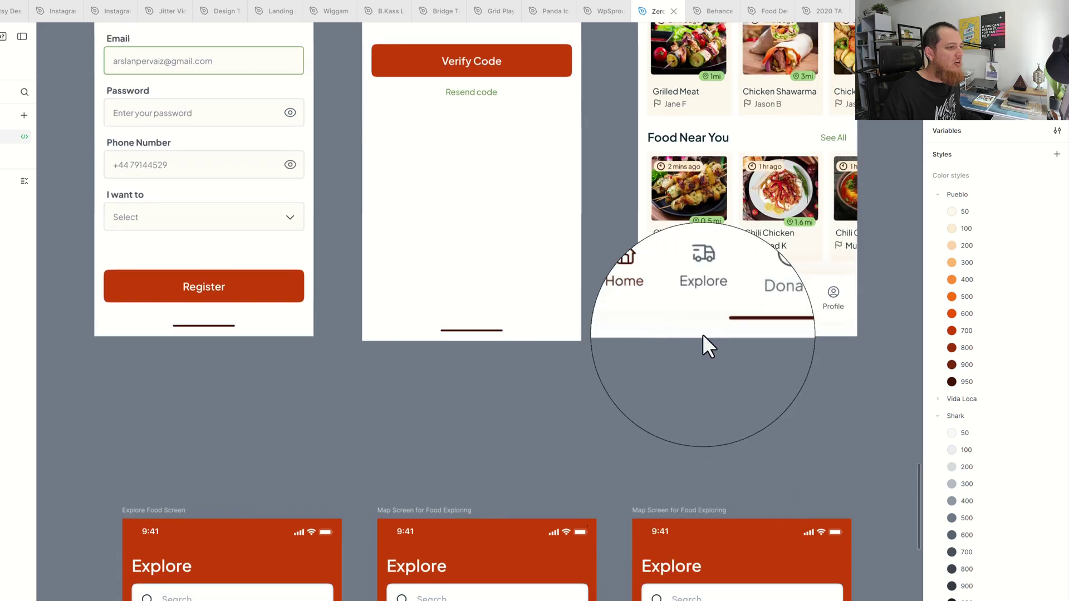
click(707, 294)
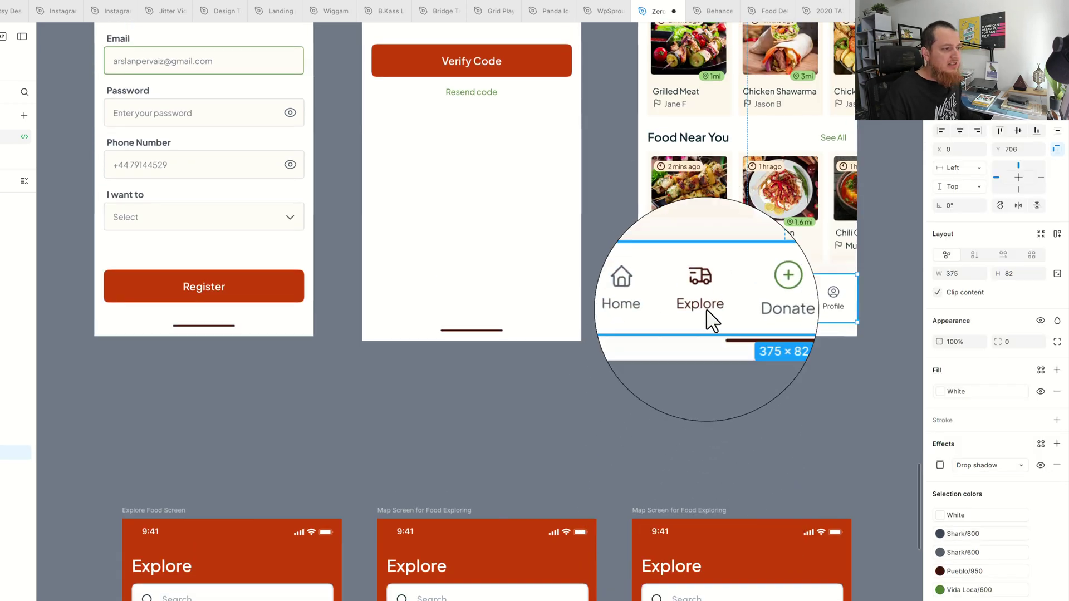
click(710, 407)
scroll(709, 406, down, 9)
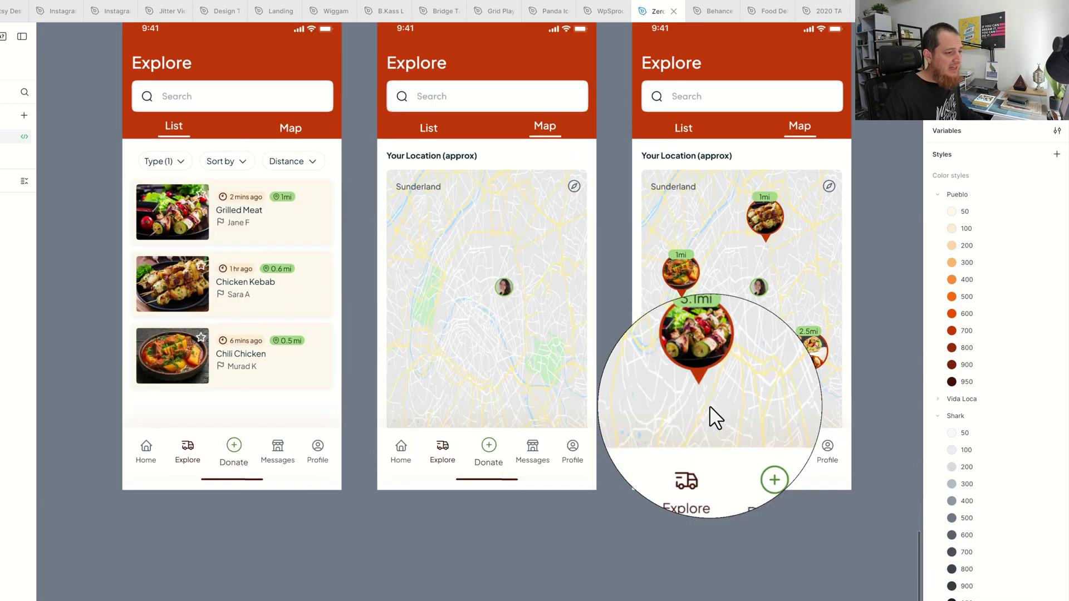
key(ctrl+z)
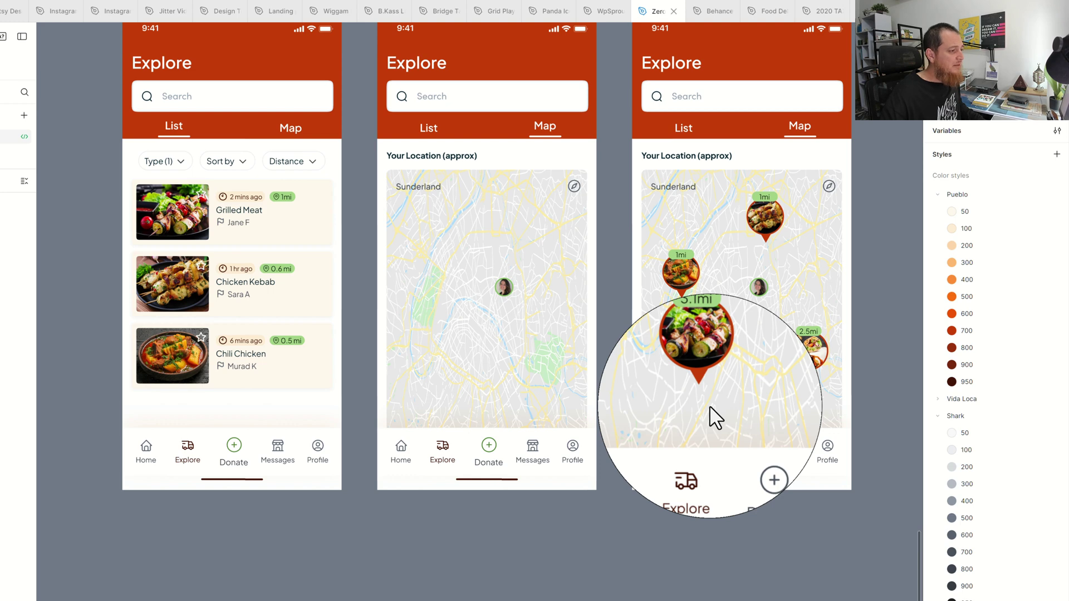
key(ctrl+z)
key(ctrl+z)
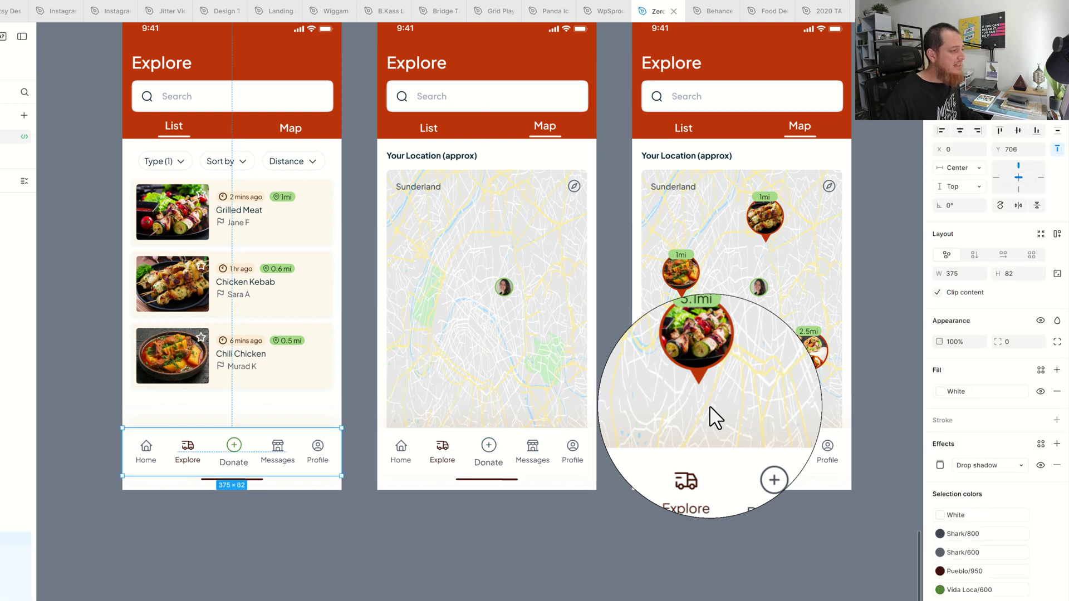
key(ctrl+z)
key(ctrl+z)
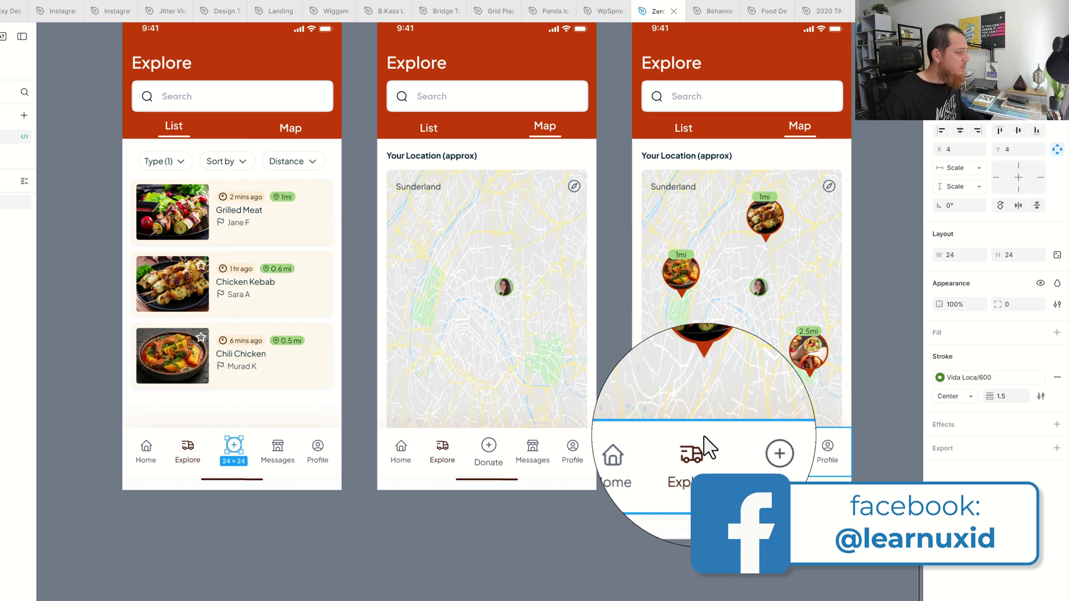
click(507, 549)
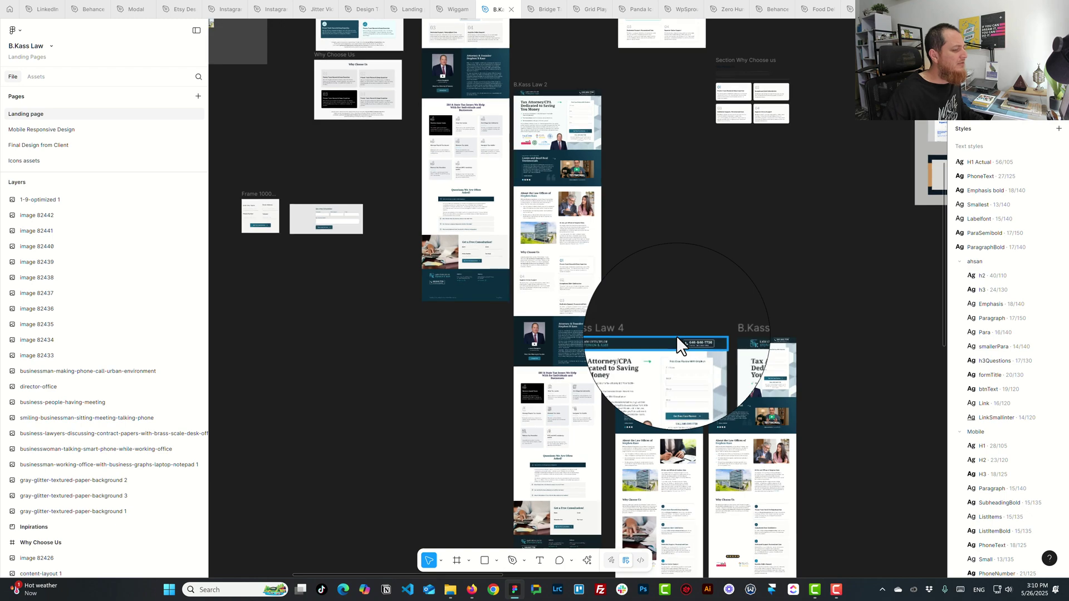
Copy the Services section from the B.Kass Law 2 page
scroll(573, 310, up, 5)
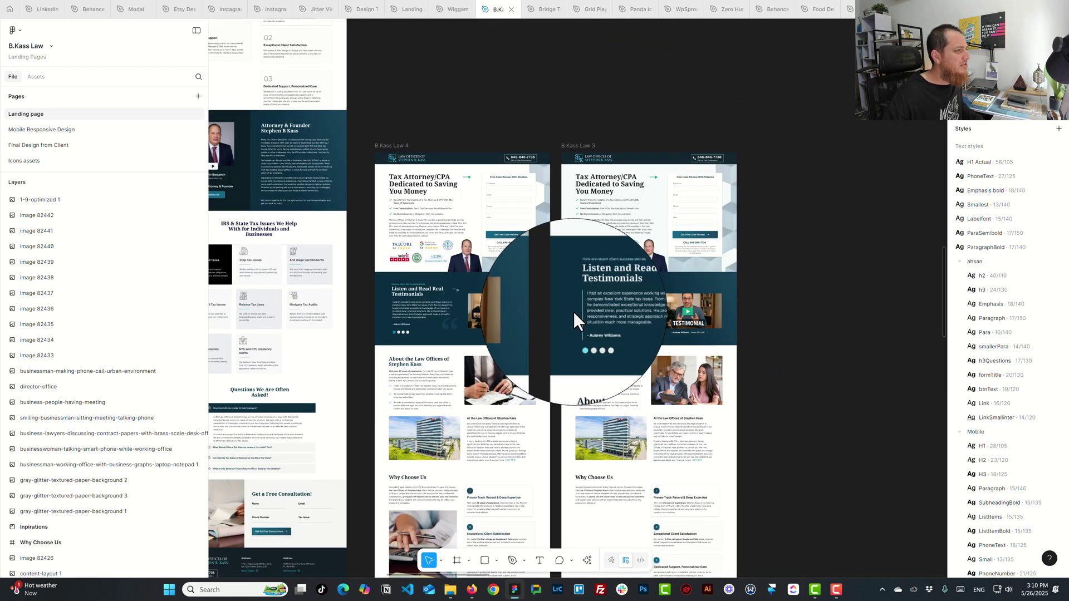
scroll(527, 264, left, 5)
scroll(526, 264, up, 3)
scroll(661, 246, down, 5)
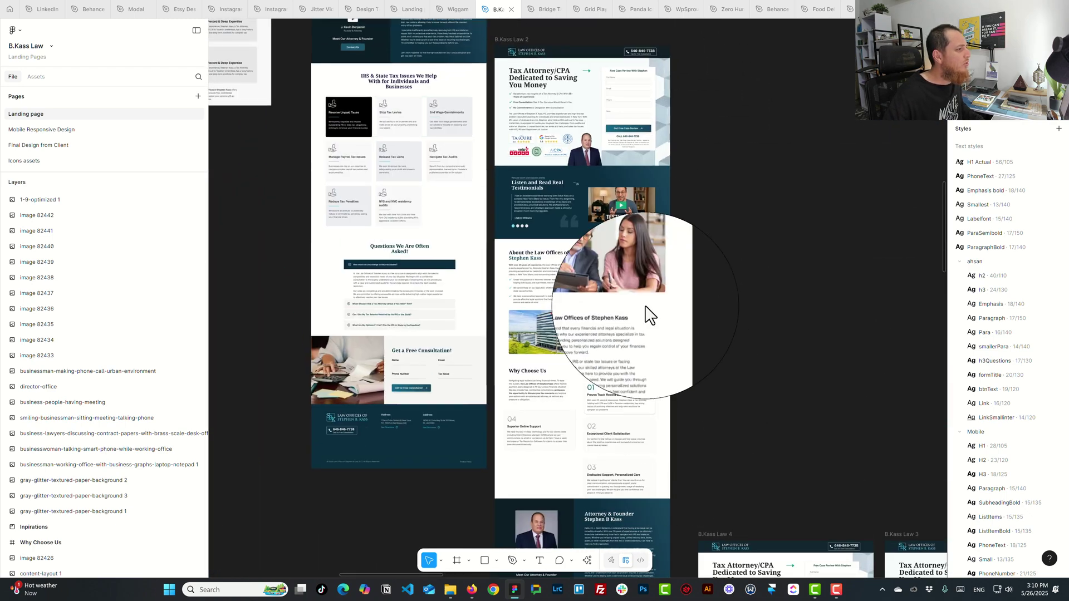
scroll(630, 336, right, 3)
scroll(525, 222, up, 10)
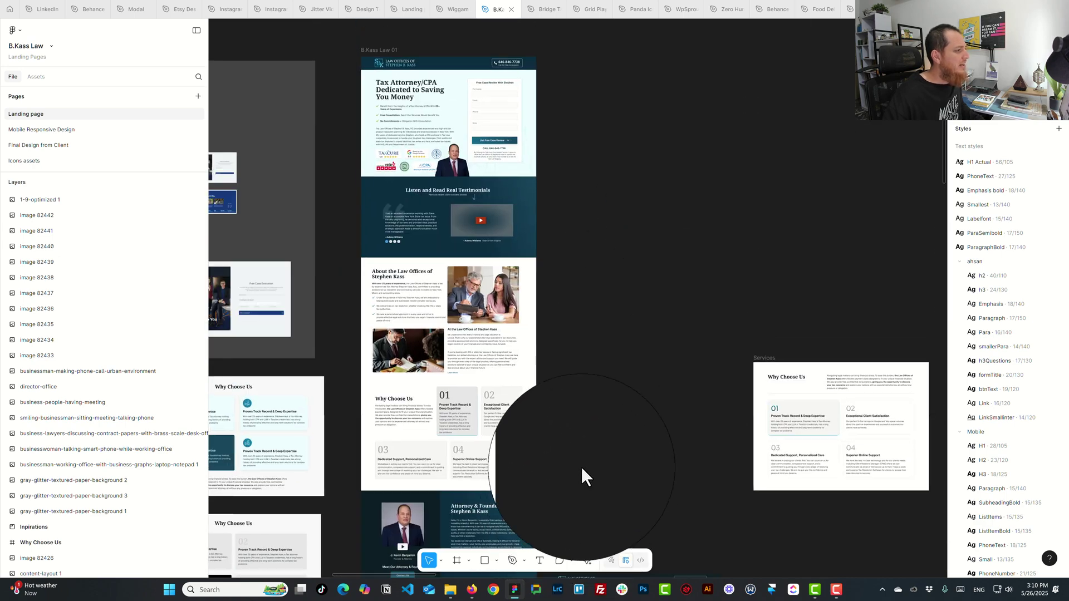
scroll(580, 466, down, 5)
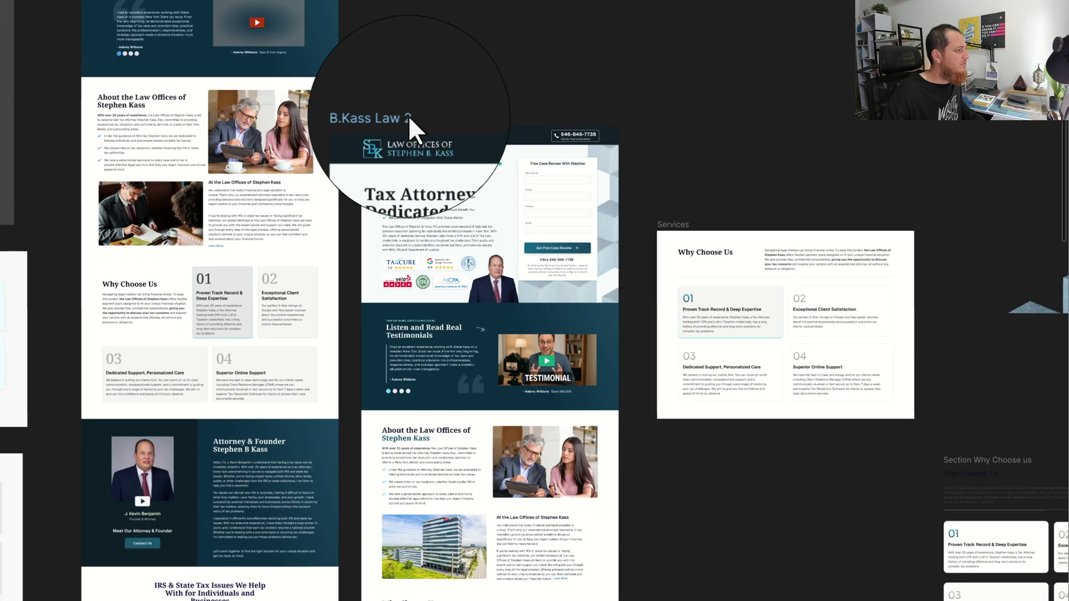
click(409, 115)
scroll(410, 290, up, 8)
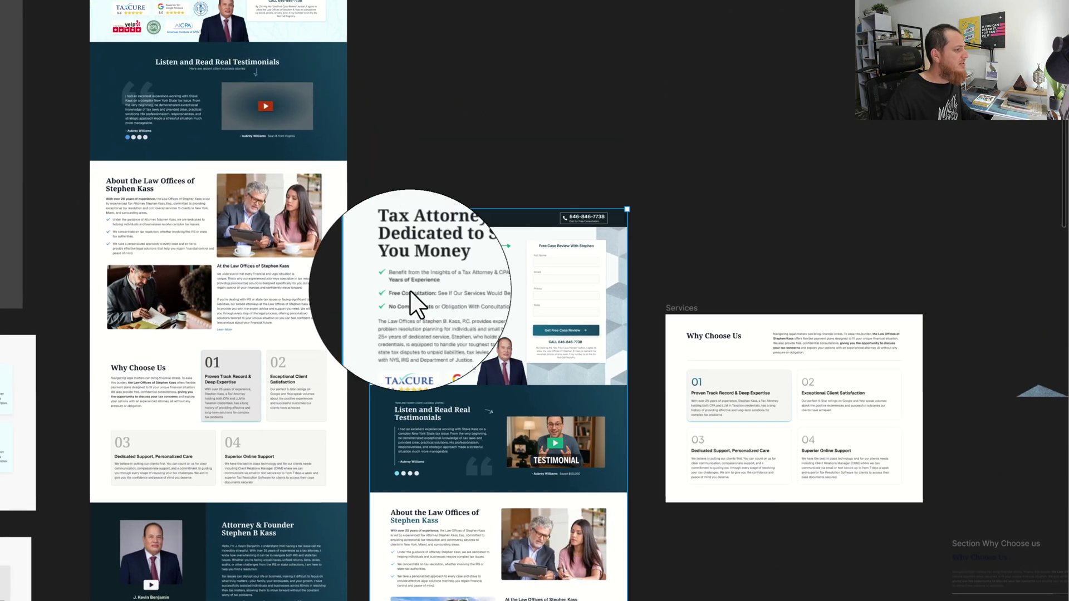
click(693, 508)
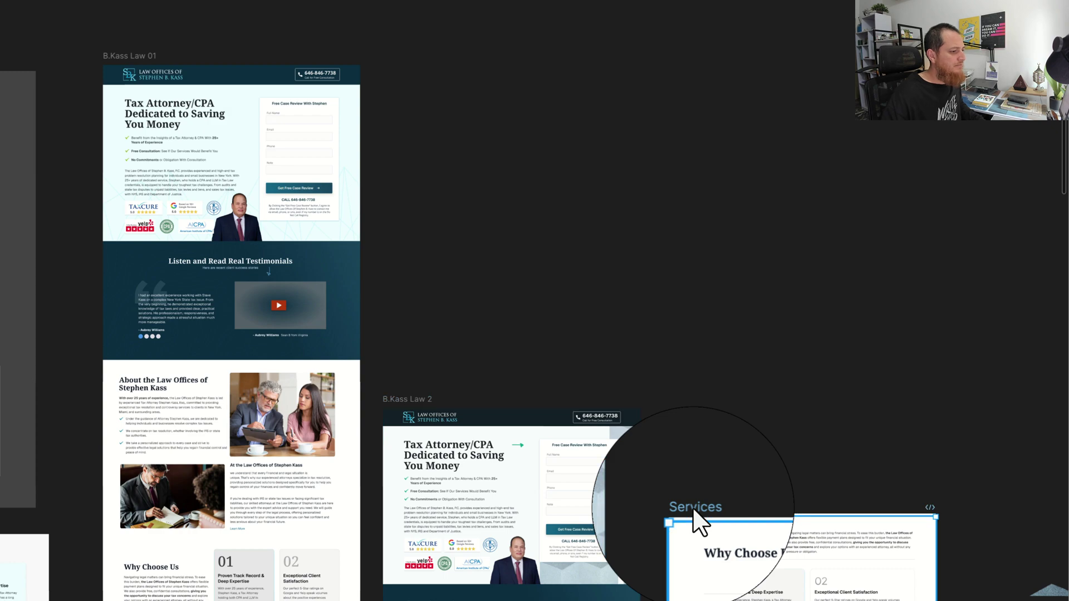
scroll(693, 508, down, 10)
scroll(693, 508, right, 3)
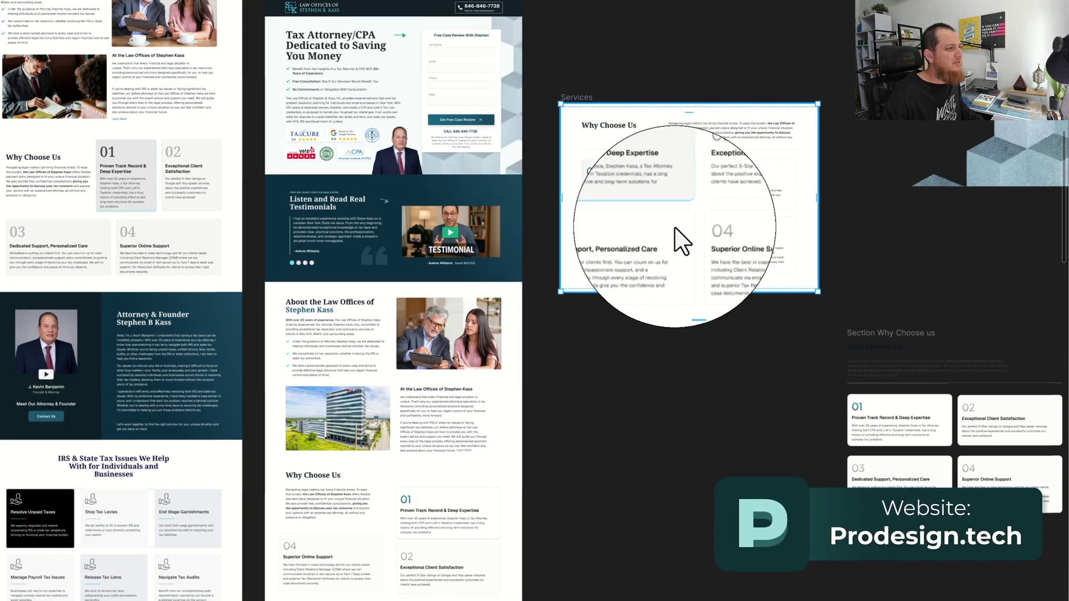
key(shift+2)
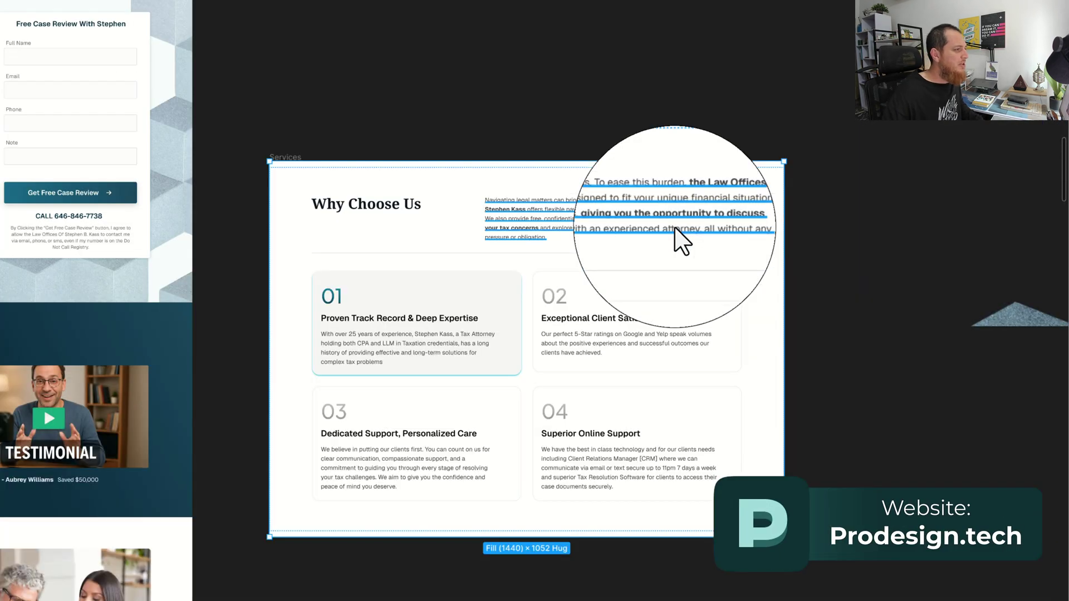
click(289, 159)
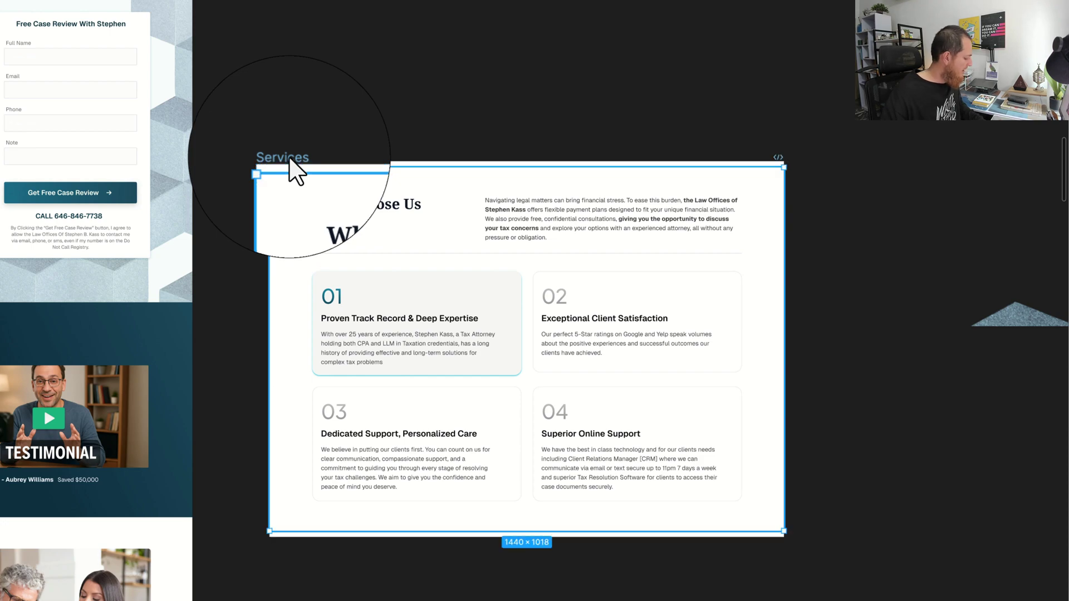
key(ctrl+c)
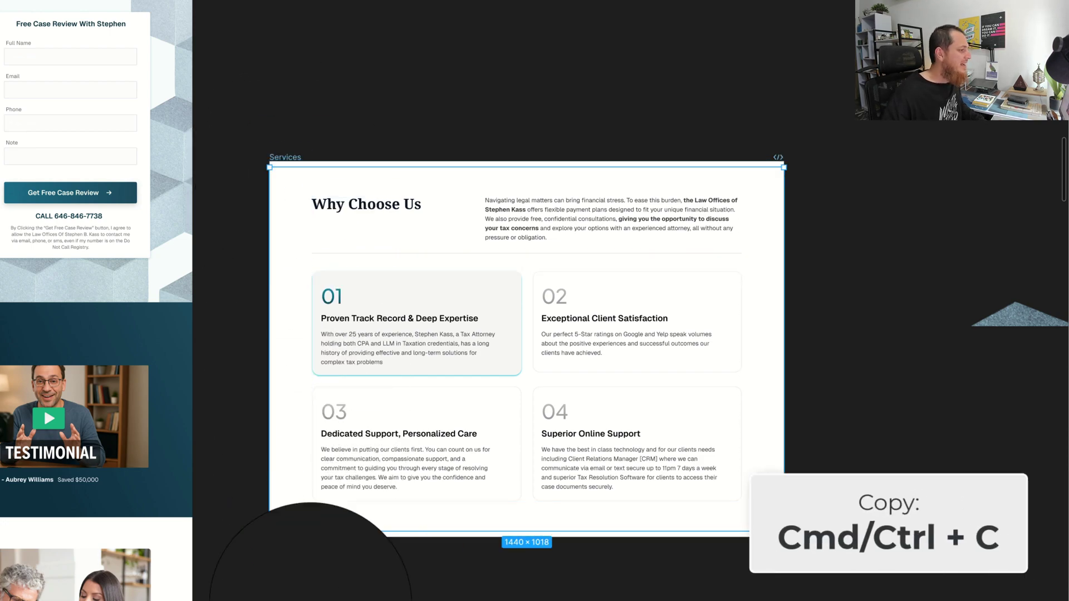
Replace Why Choose Us with the copied Services section, then undo the swap
scroll(553, 454, down, 5)
scroll(553, 453, left, 4)
scroll(716, 389, down, 3)
scroll(716, 388, left, 1)
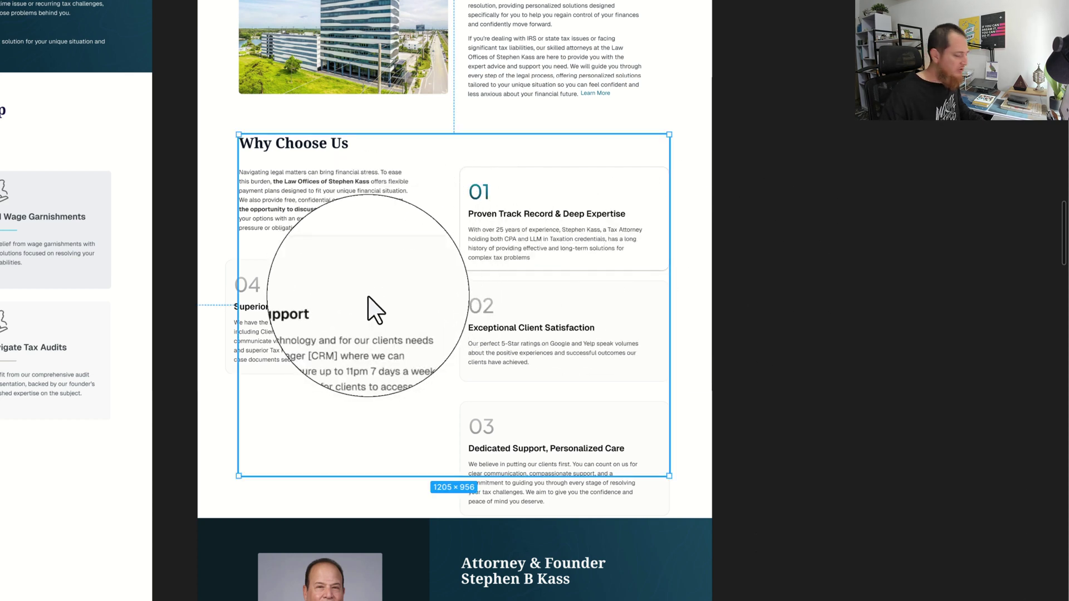
key(ctrl+shift+r)
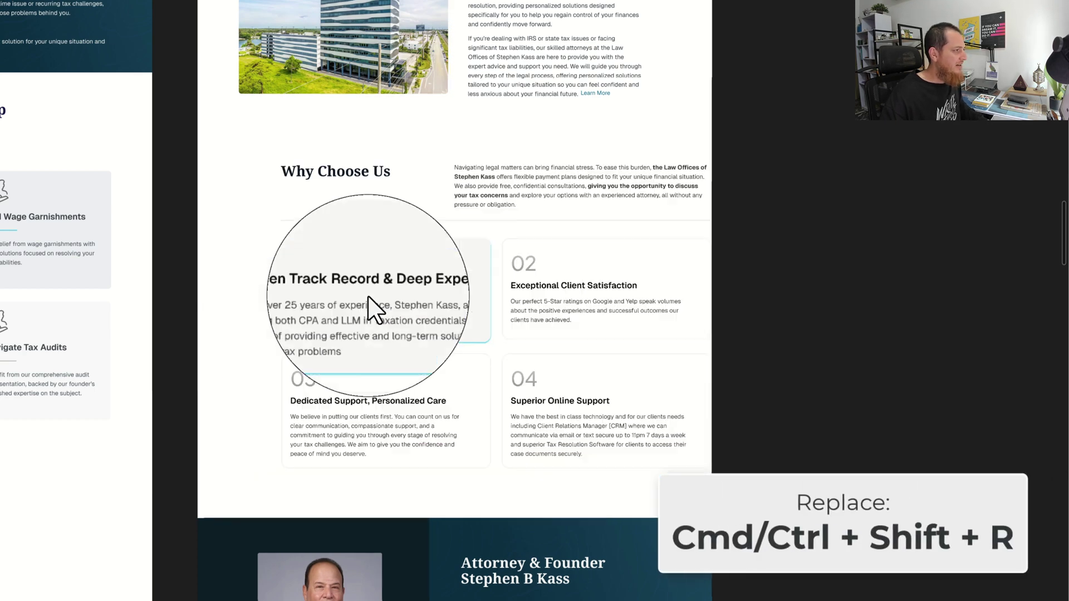
mouse_move(419, 305)
mouse_down()
mouse_move(399, 282)
mouse_move(410, 298)
mouse_up()
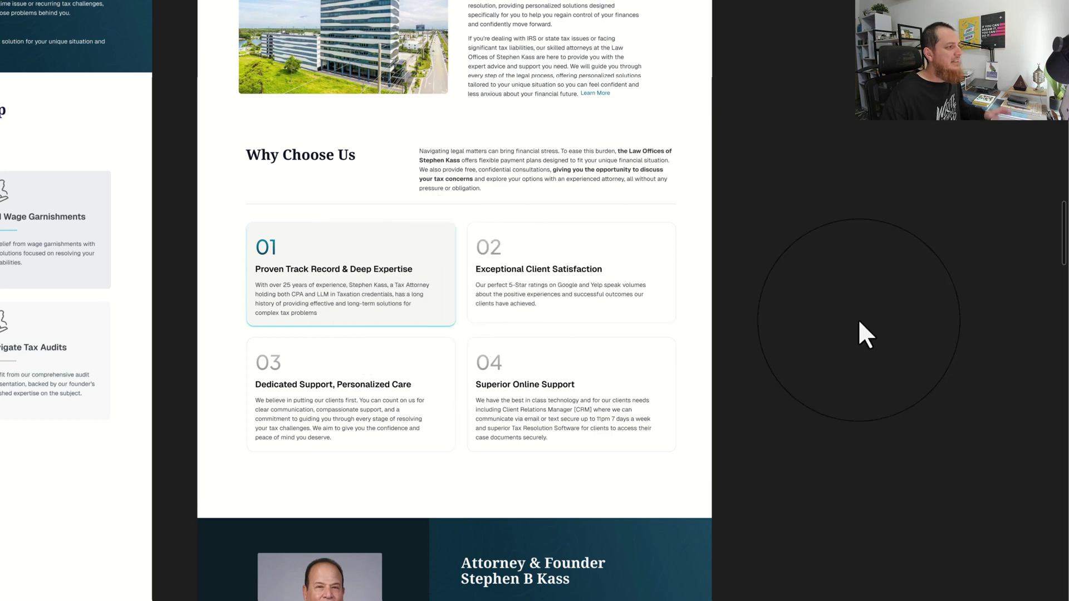
key(super+z)
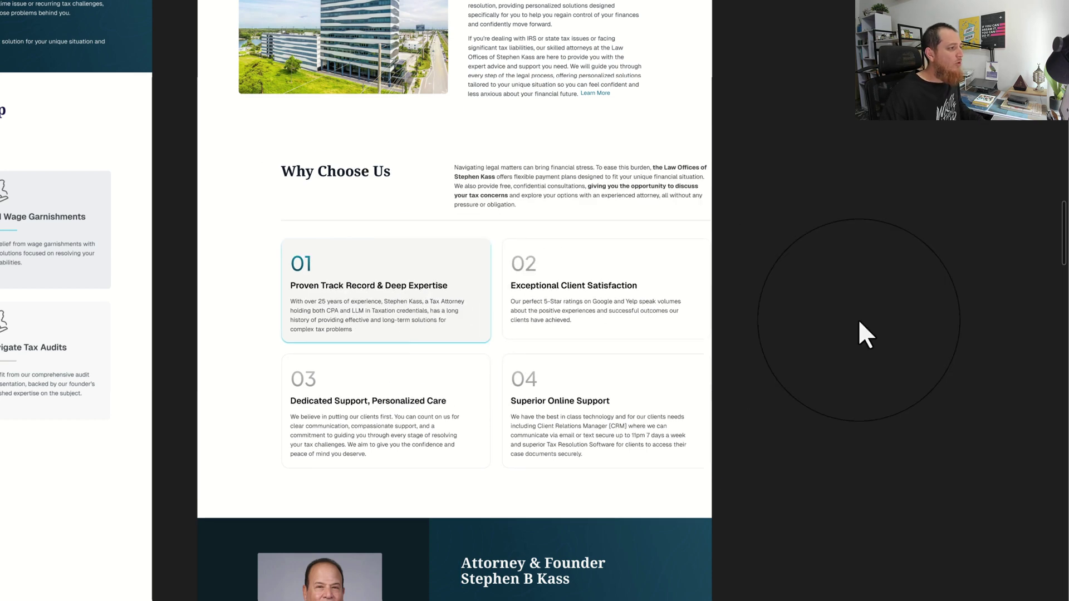
key(super+z)
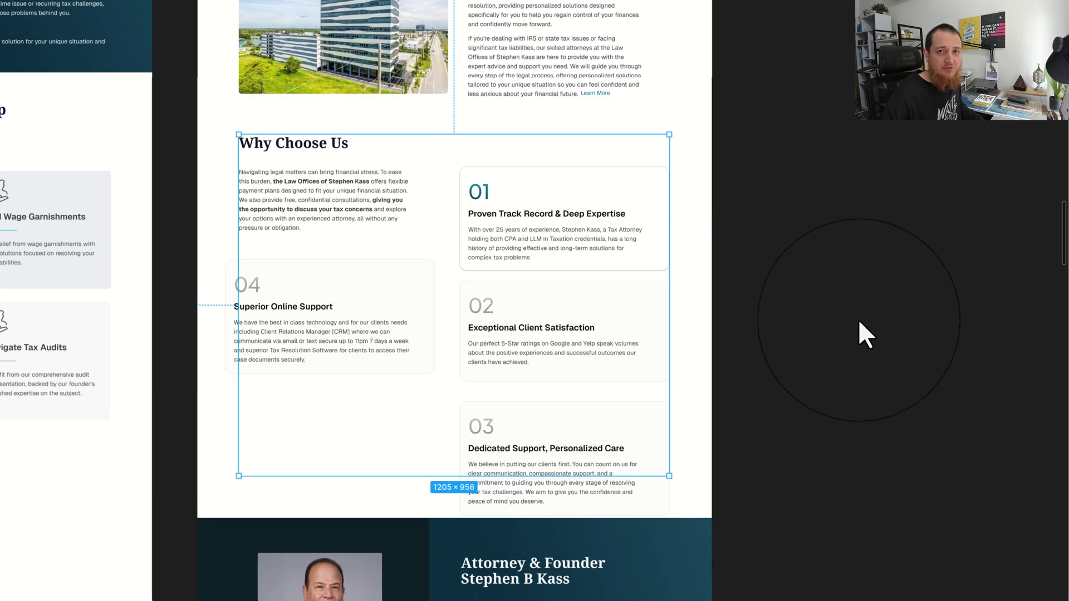
click(859, 323)
Move the Services frame up and to the right on the canvas
scroll(679, 322, left, 8)
scroll(568, 570, up, 4)
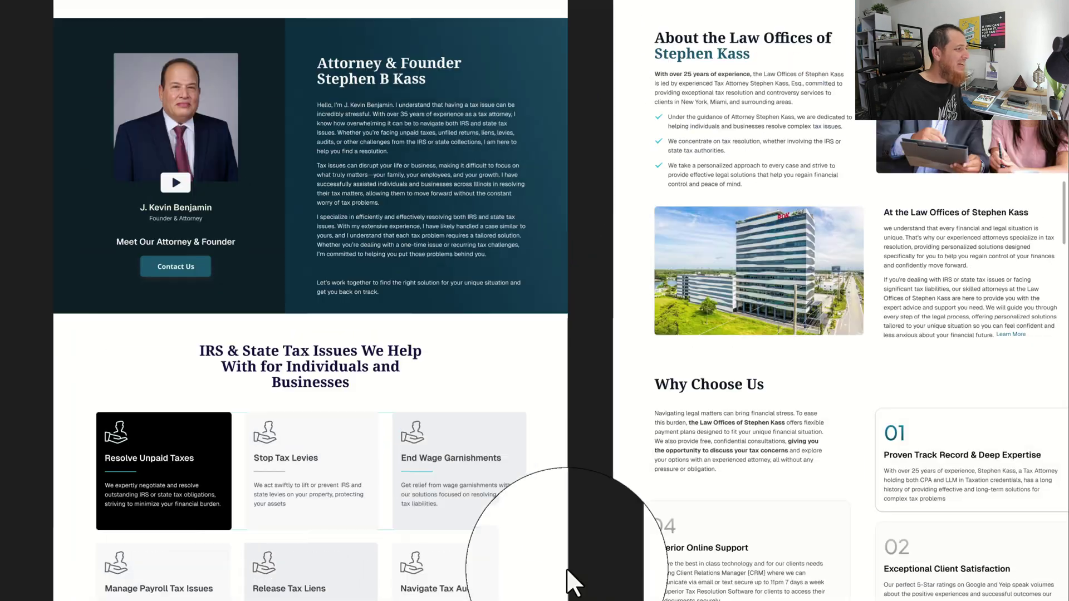
scroll(576, 534, up, 3)
scroll(406, 249, down, 5)
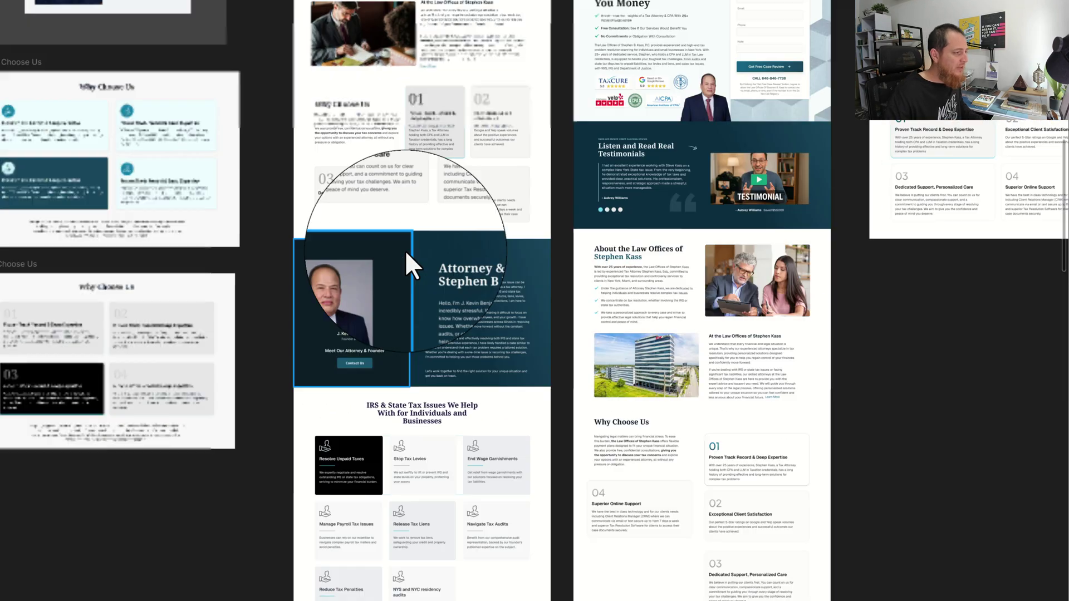
scroll(419, 312, up, 4)
scroll(419, 312, left, 3)
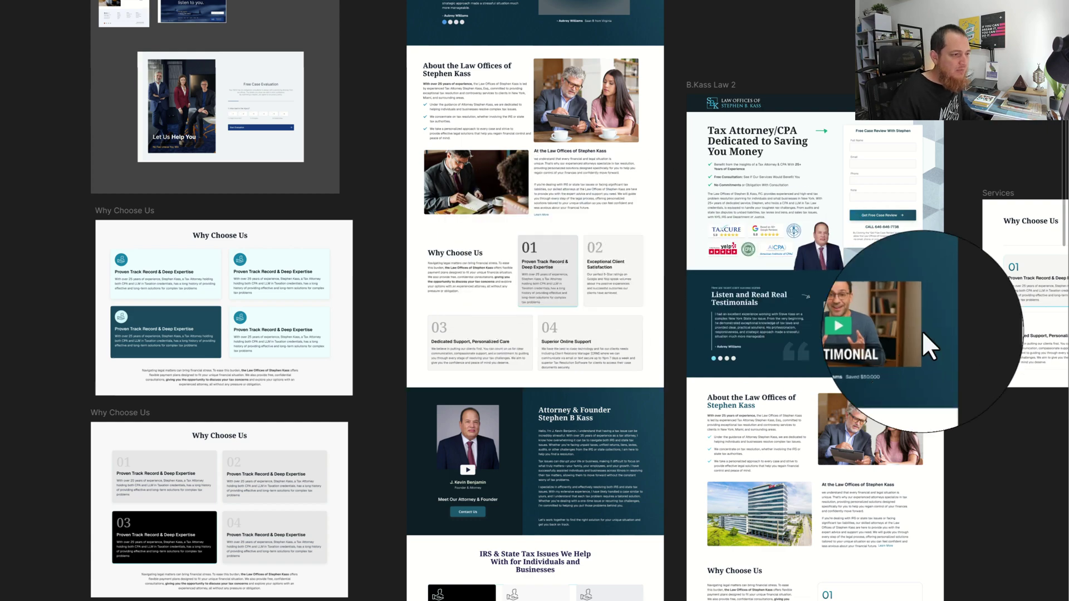
drag(922, 331, 420, 313)
drag(530, 169, 748, 1)
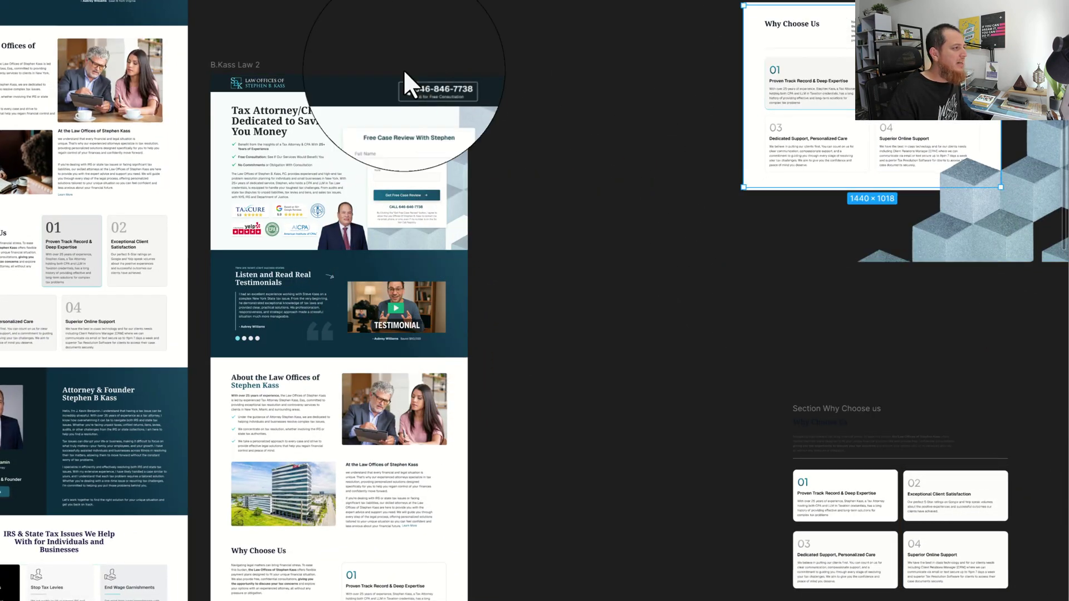
scroll(535, 193, left, 10)
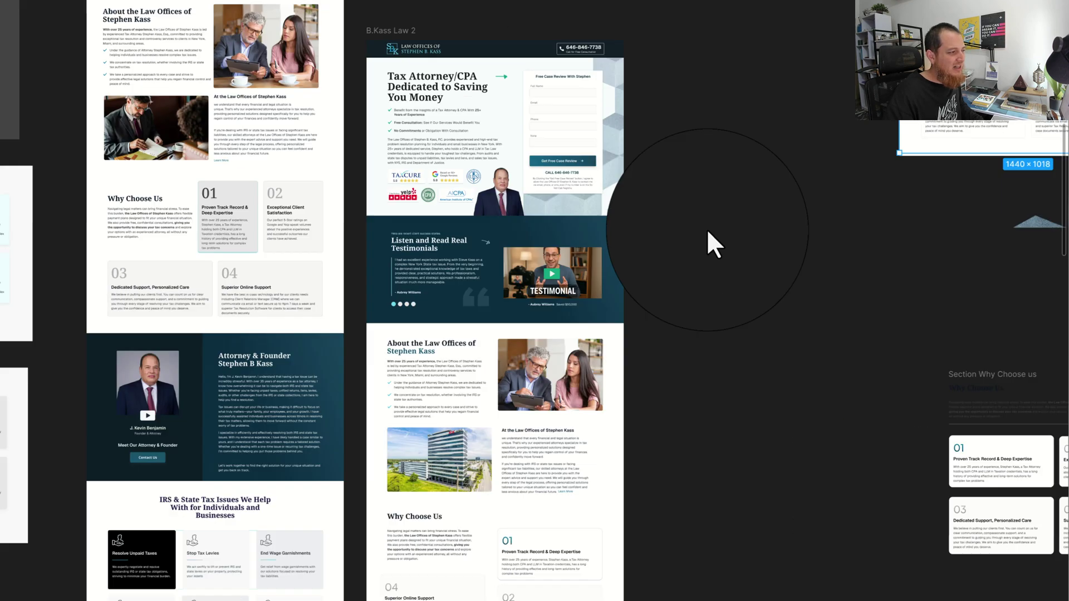
scroll(393, 500, down, 6)
scroll(394, 500, left, 4)
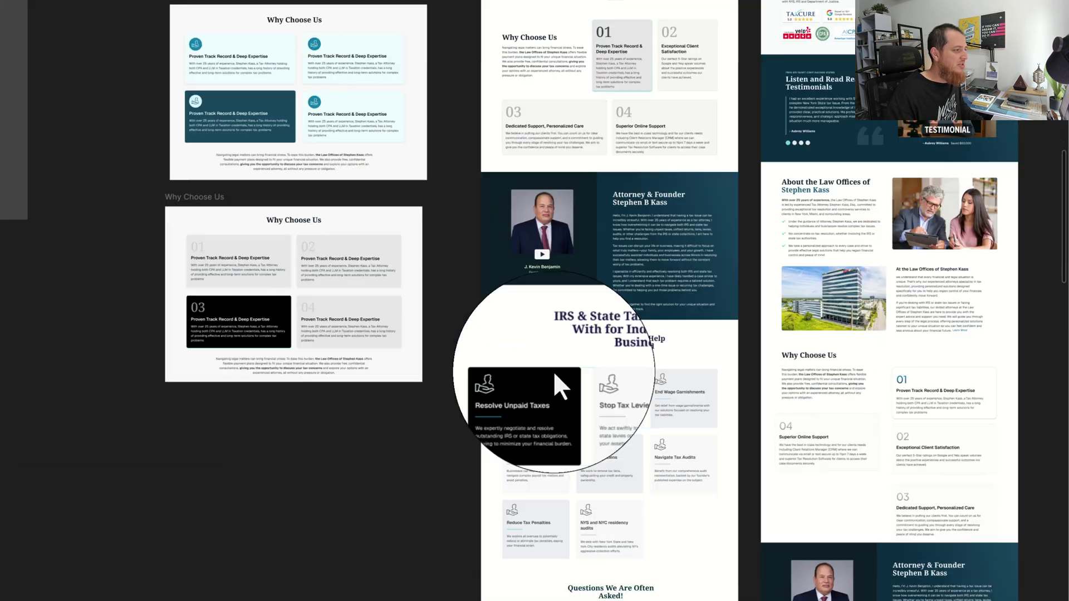
scroll(533, 266, down, 4)
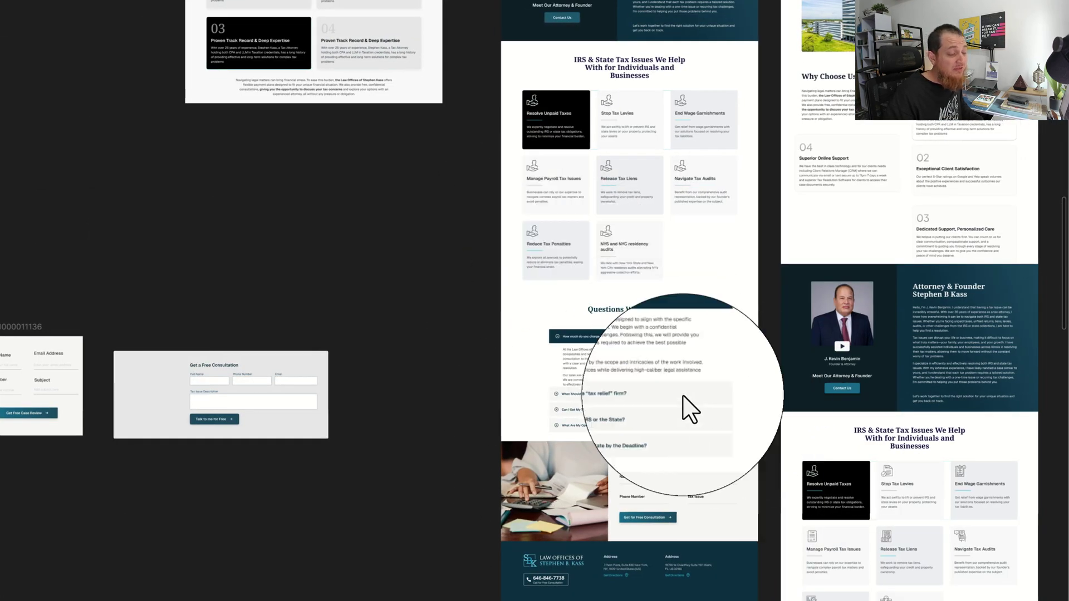
scroll(518, 453, right, 4)
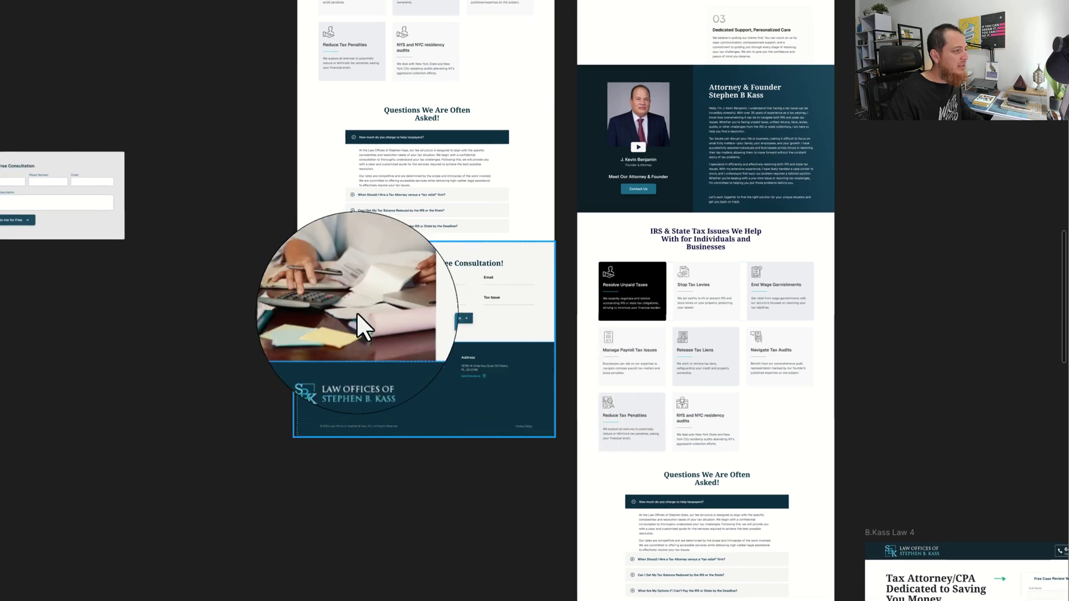
click(357, 313)
scroll(357, 313, up, 5)
key(shift+2)
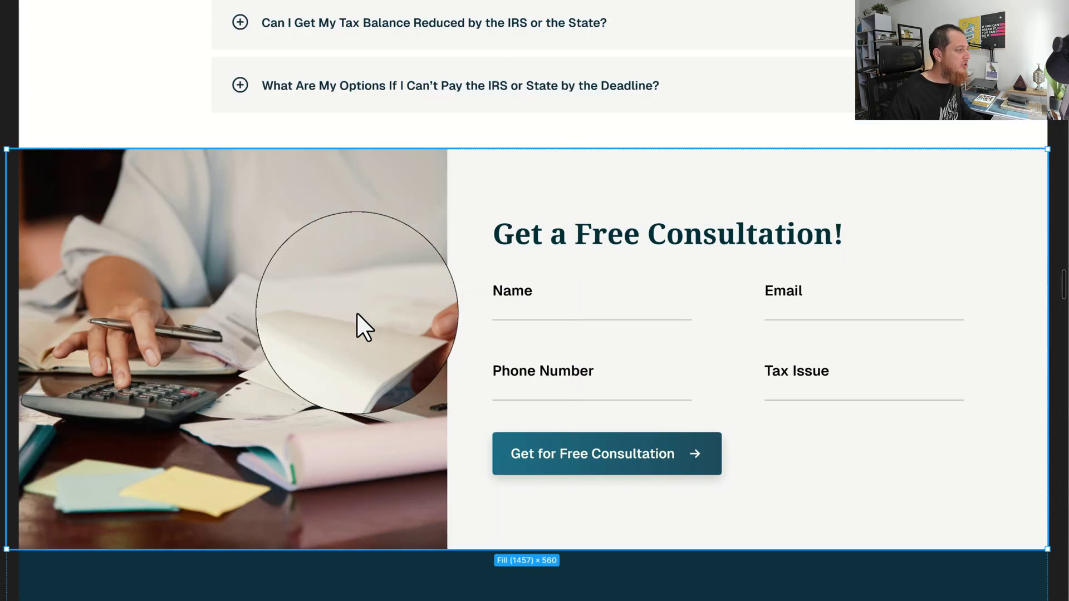
key(shift+2)
click(166, 335)
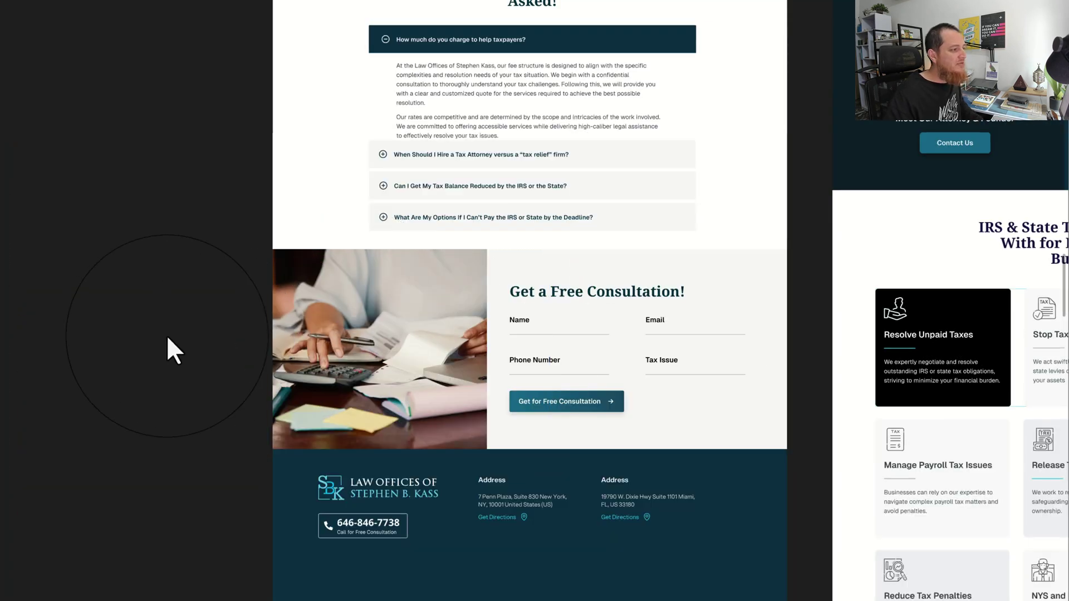
scroll(518, 449, down, 8)
scroll(295, 285, right, 8)
scroll(335, 167, down, 10)
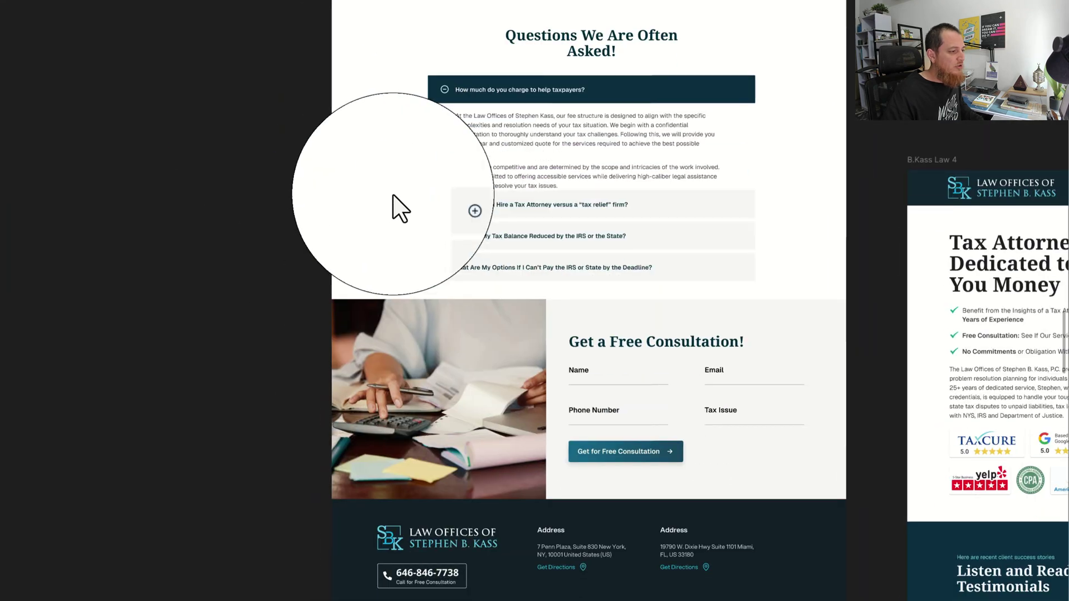
scroll(267, 229, right, 8)
scroll(561, 461, down, 5)
scroll(557, 389, right, 4)
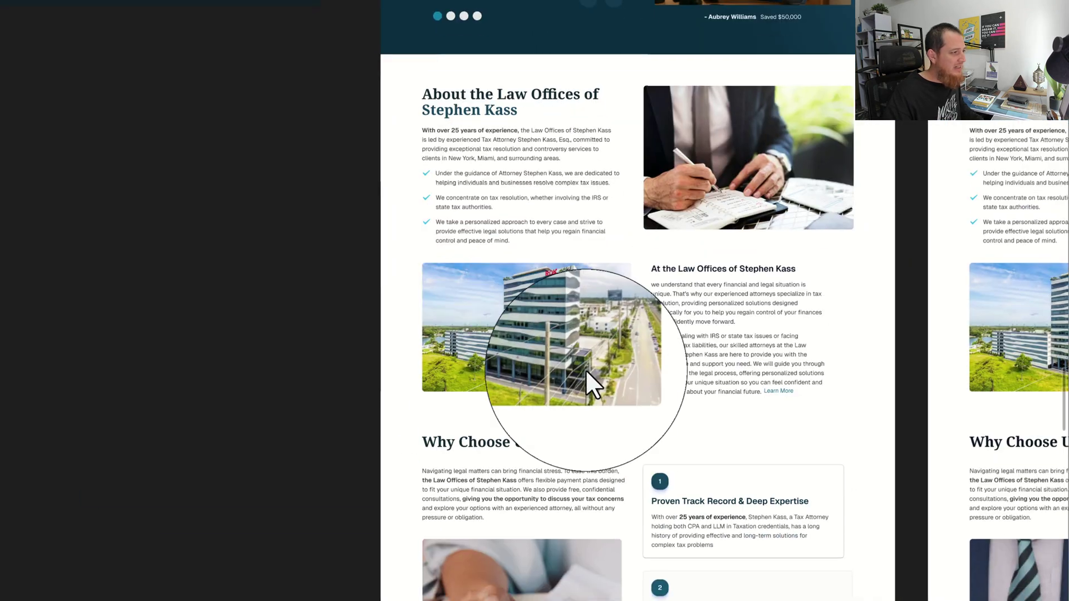
click(654, 216)
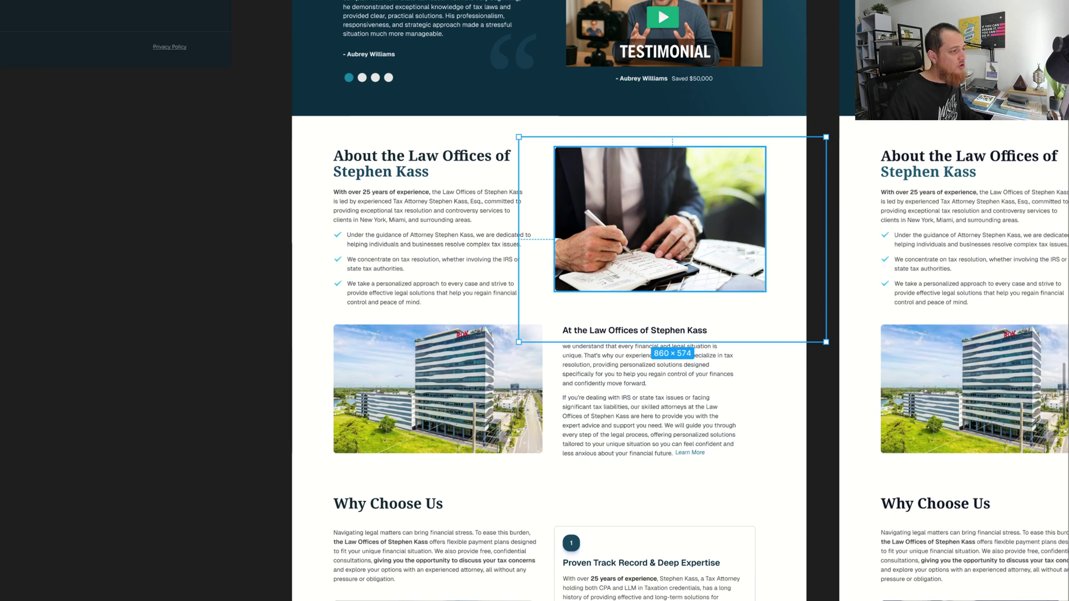
key(Return)
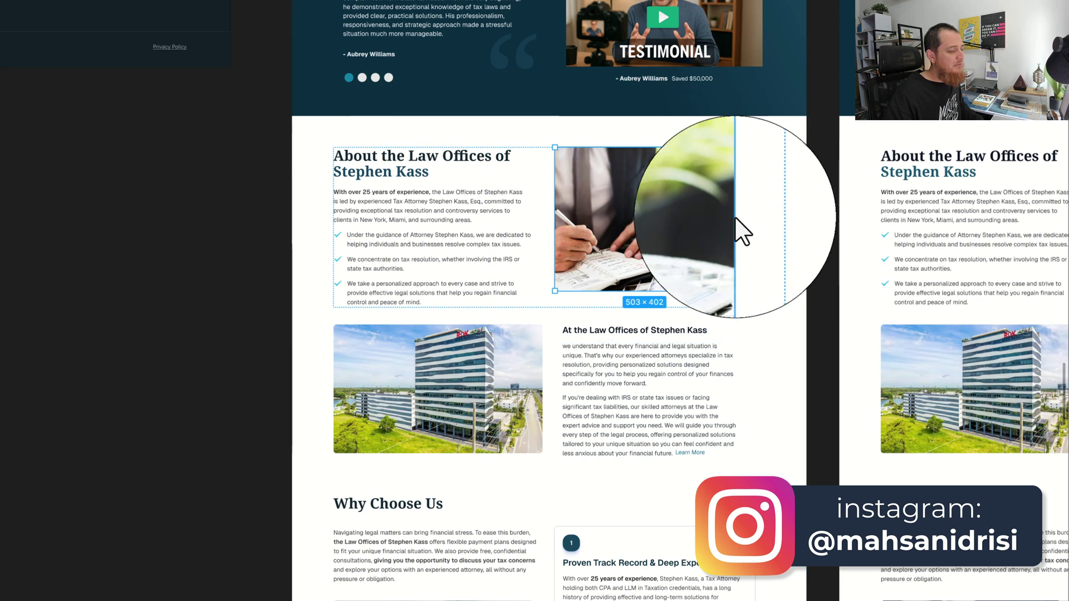
drag(736, 290, 661, 239)
click(148, 192)
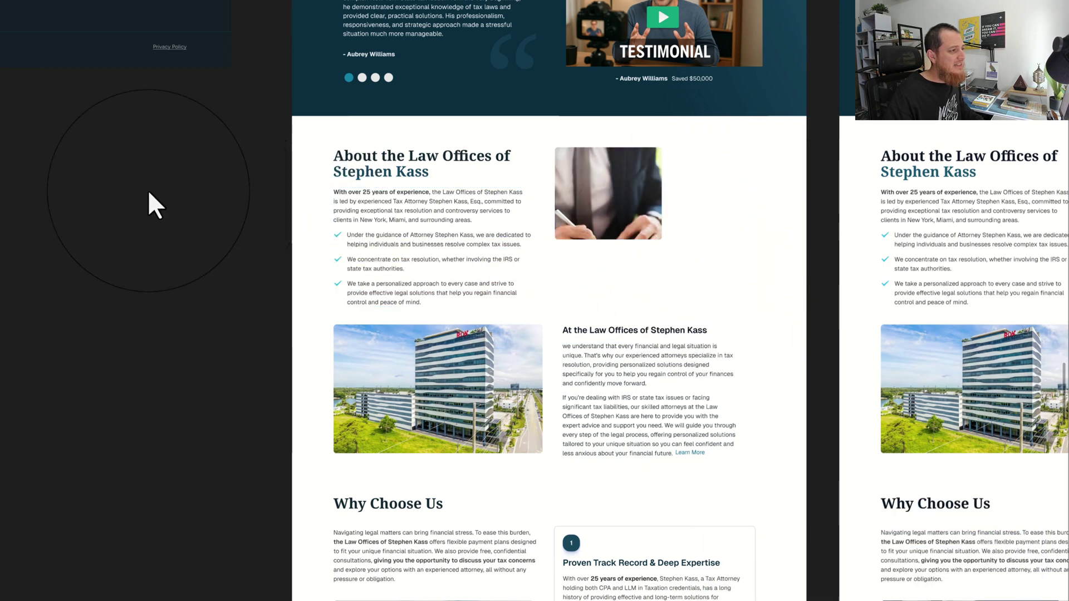
key(ctrl+z)
key(ctrl+z)
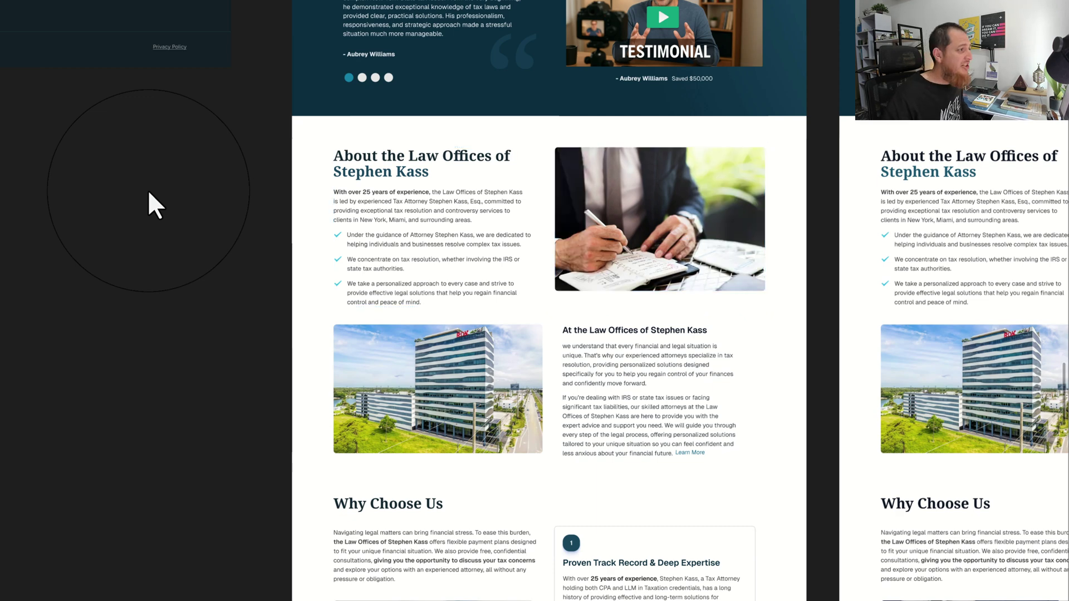
scroll(184, 256, up, 3)
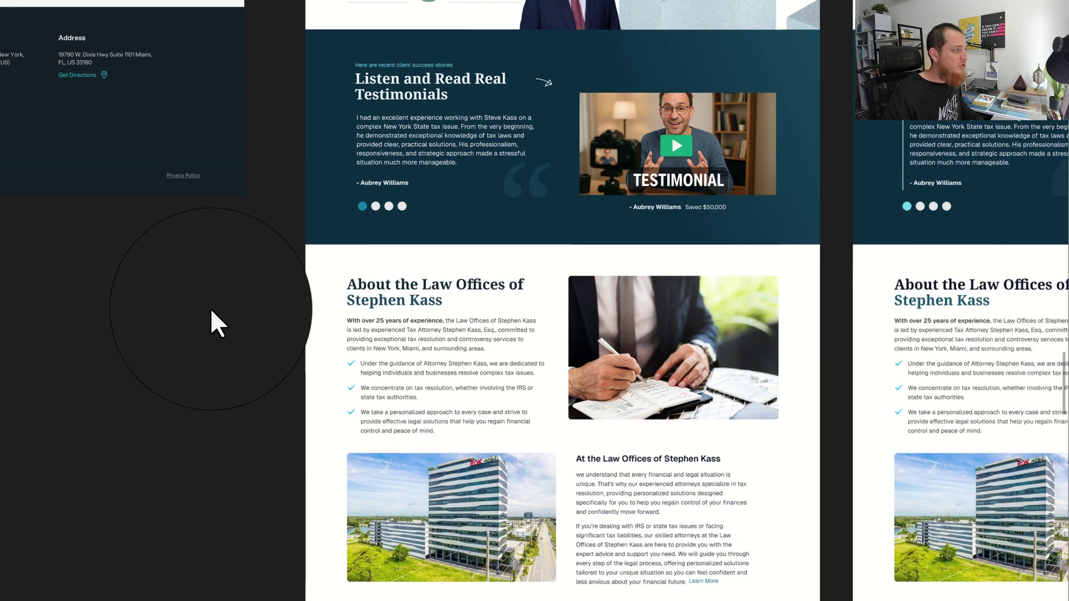
scroll(209, 322, up, 10)
scroll(209, 334, right, 3)
scroll(212, 369, right, 3)
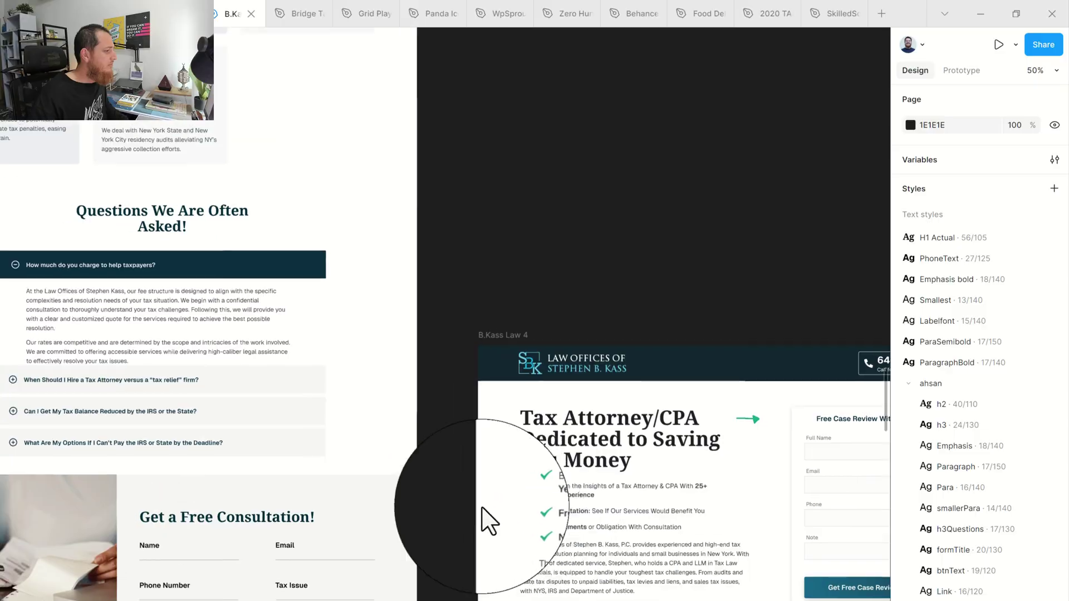
scroll(466, 412, down, 3)
scroll(462, 412, right, 10)
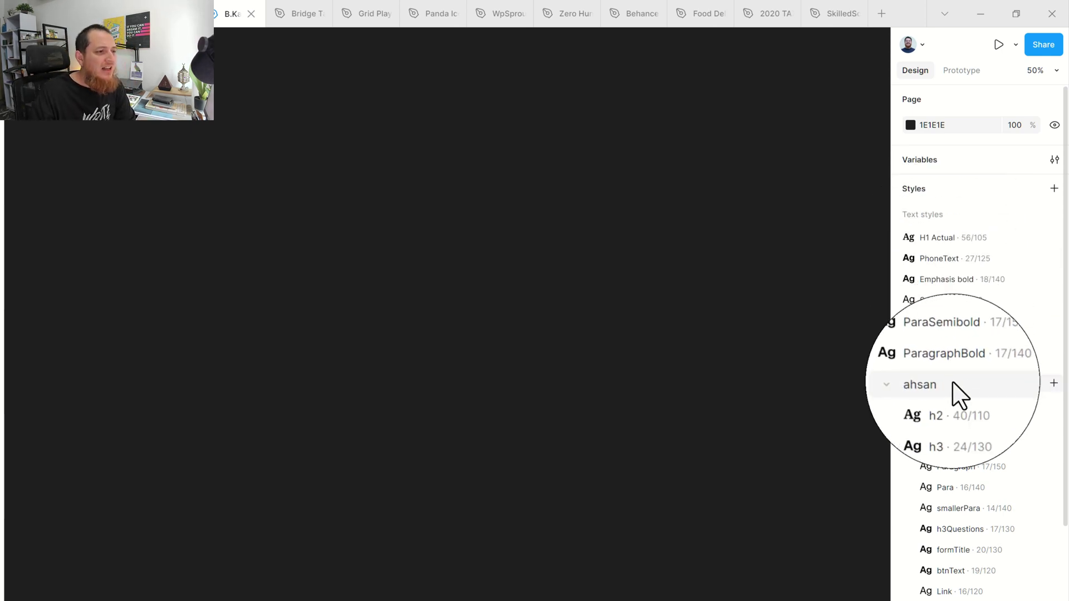
Collapse the ahsan style group, select the 12 Mobile text styles from H1, and start a new tab
click(911, 390)
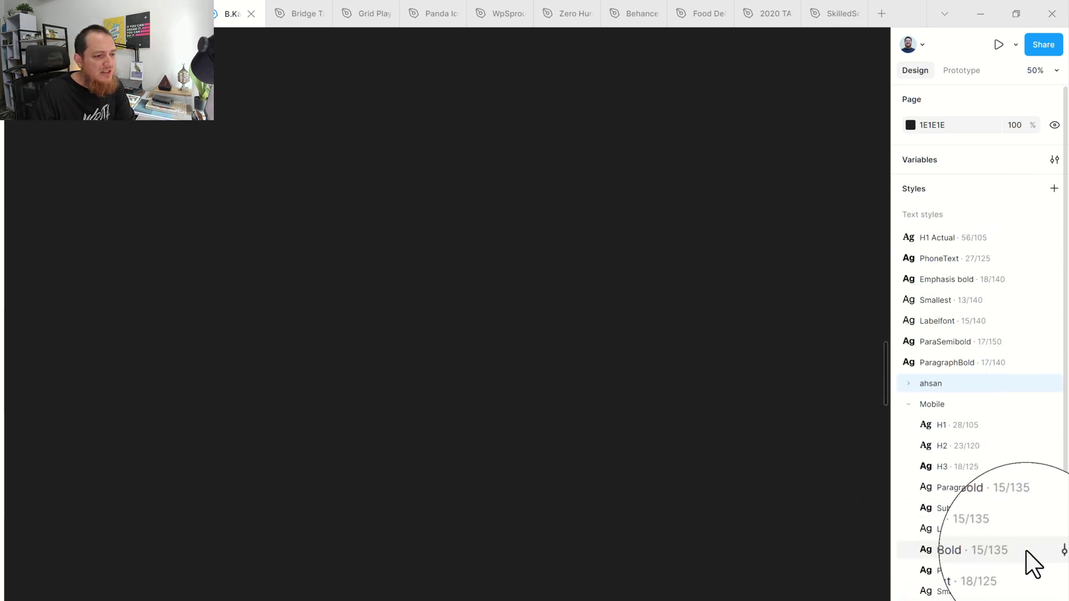
scroll(980, 346, down, 4)
scroll(943, 585, up, 4)
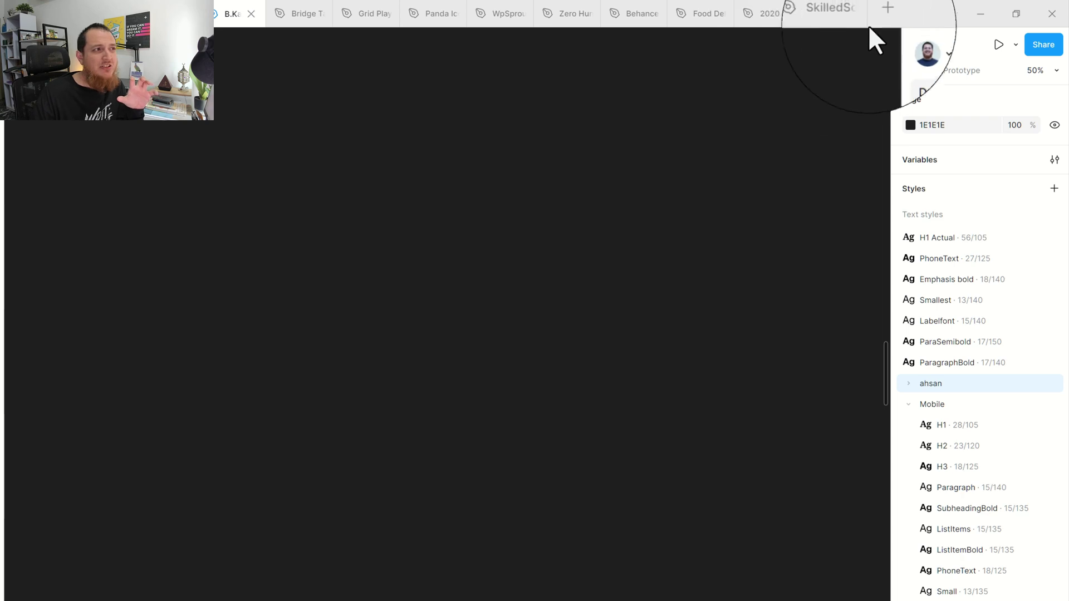
click(879, 13)
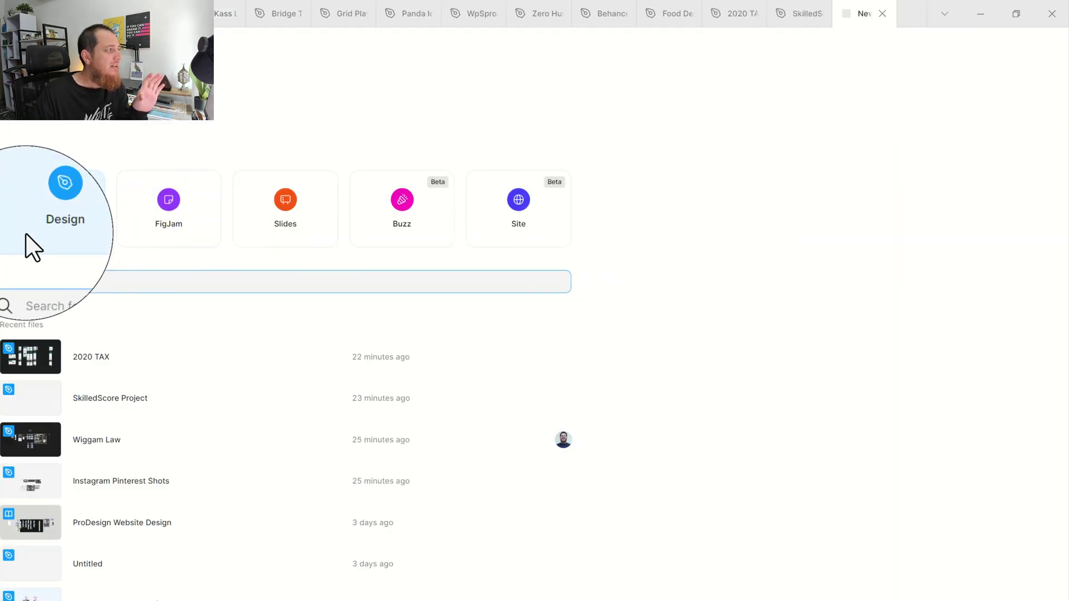
click(882, 14)
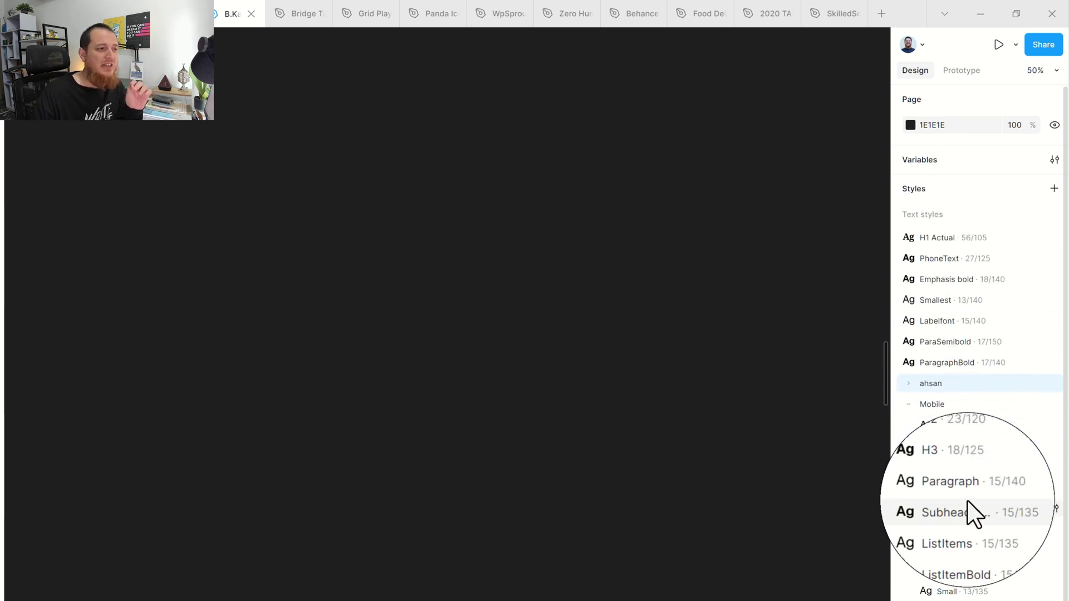
scroll(966, 590, down, 4)
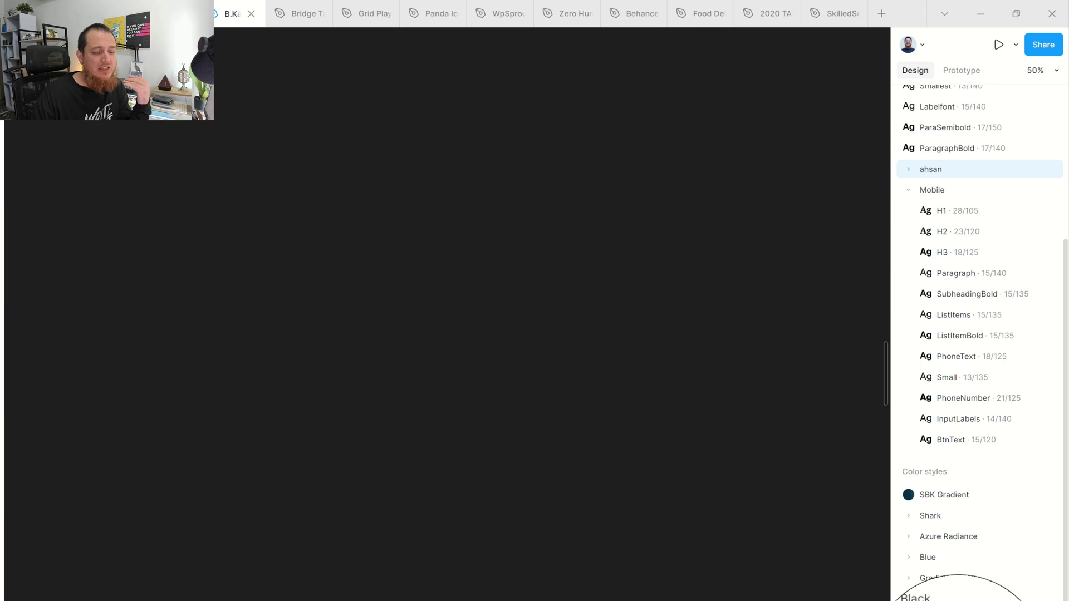
scroll(966, 590, up, 4)
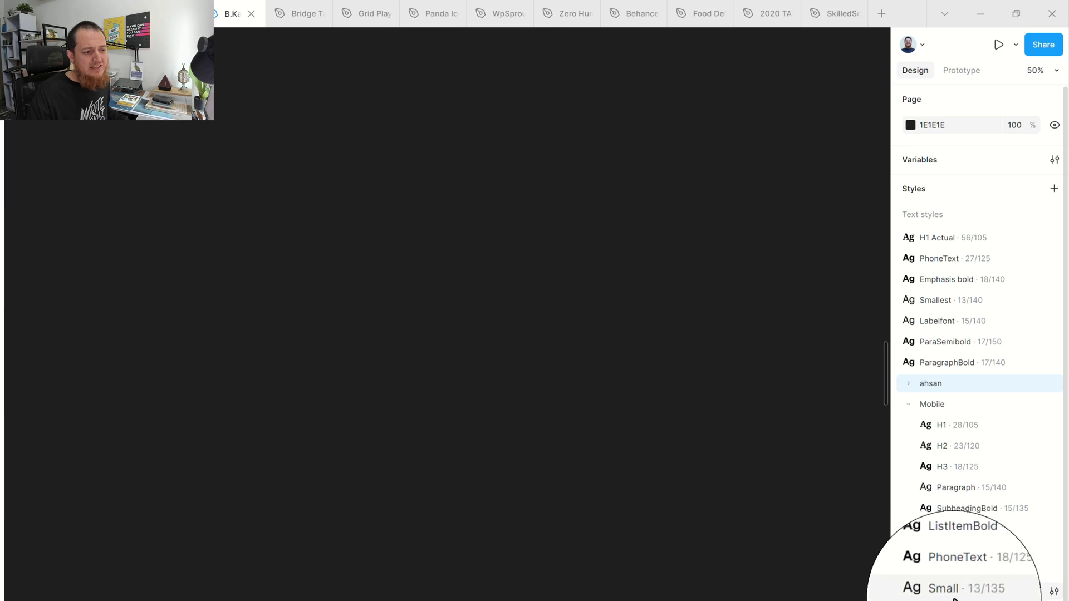
shift+click(941, 425)
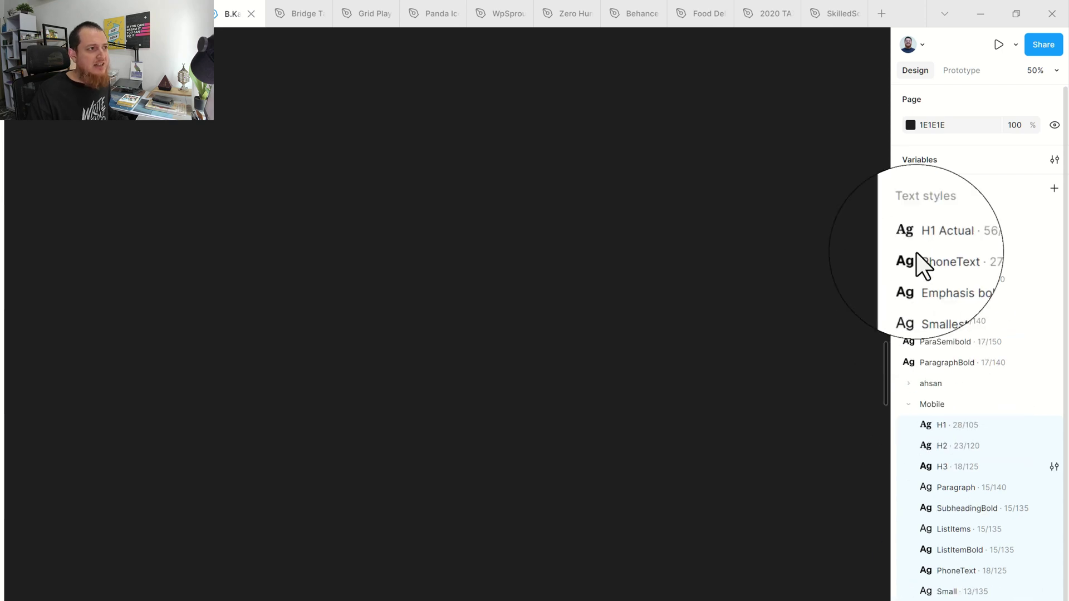
click(881, 14)
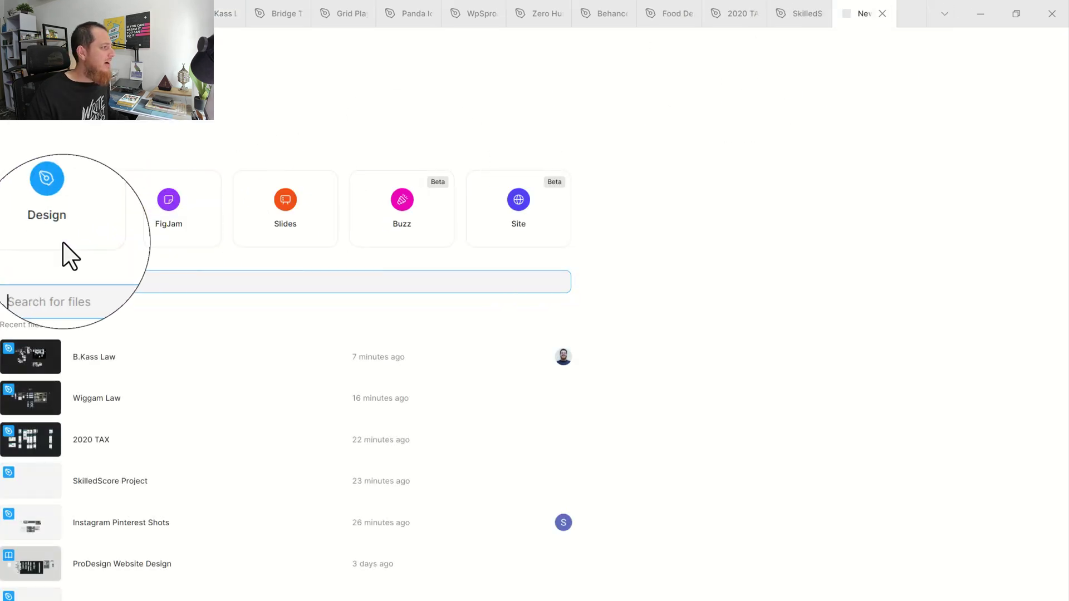
Create a new blank design file with a placeholder Text style
click(64, 241)
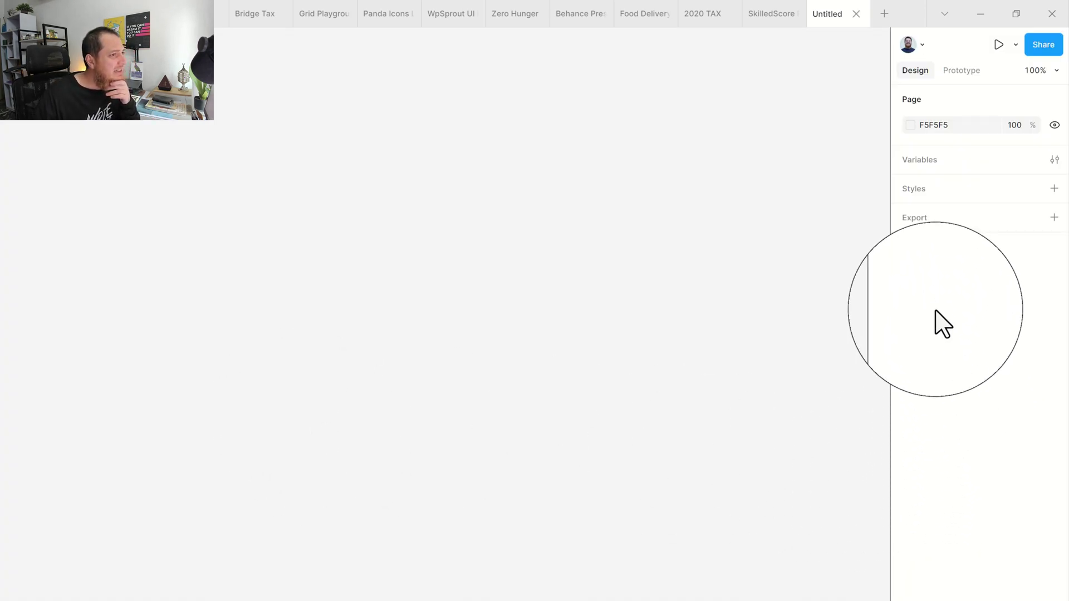
click(1054, 189)
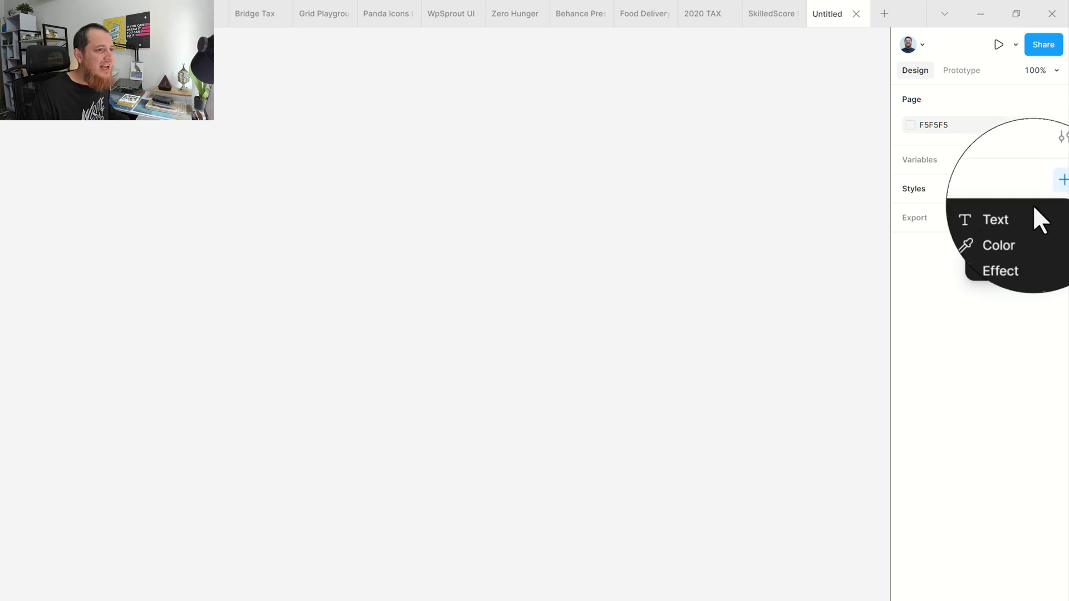
click(1033, 209)
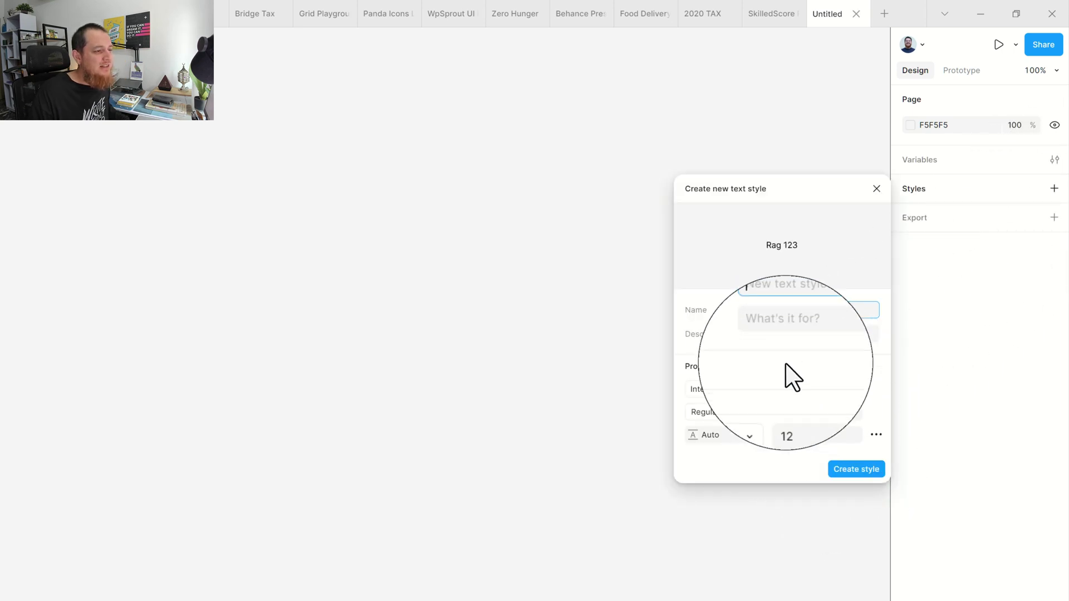
click(851, 471)
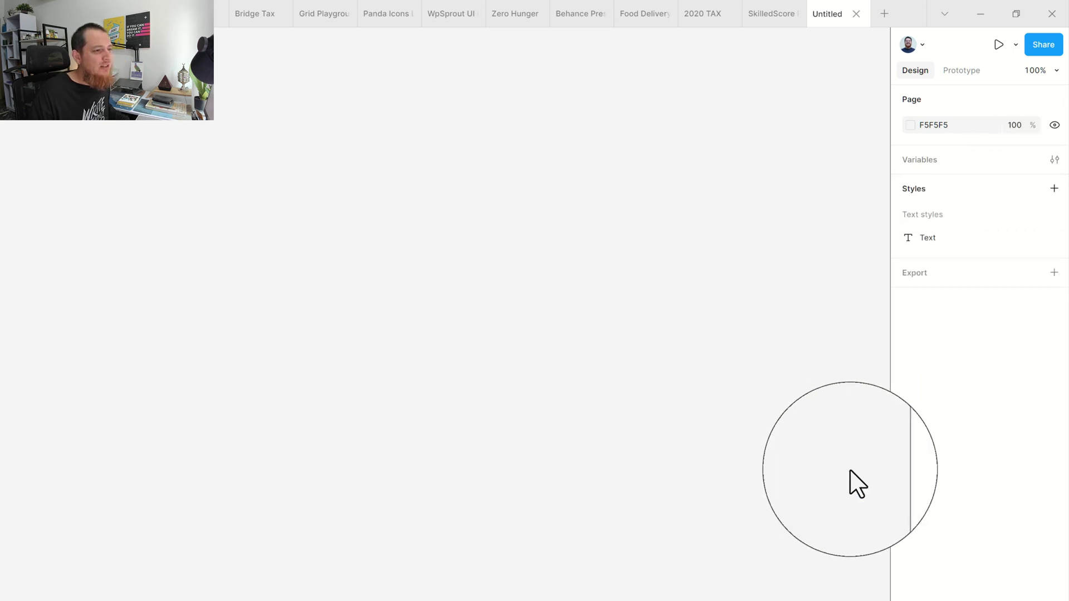
Paste the 12 copied Mobile text styles and delete the placeholder Text style
right_click(941, 238)
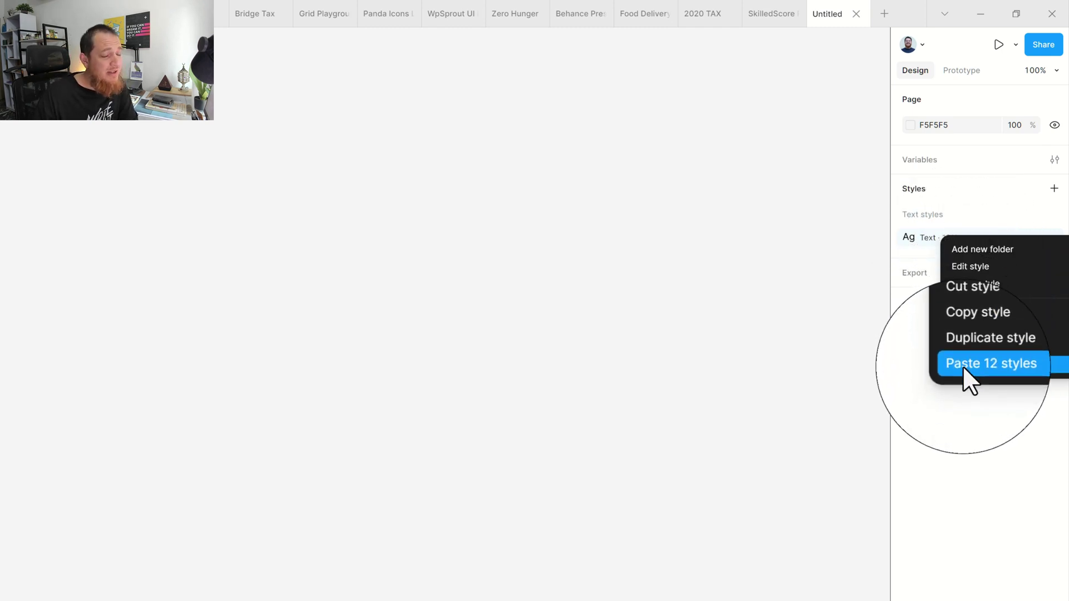
click(964, 366)
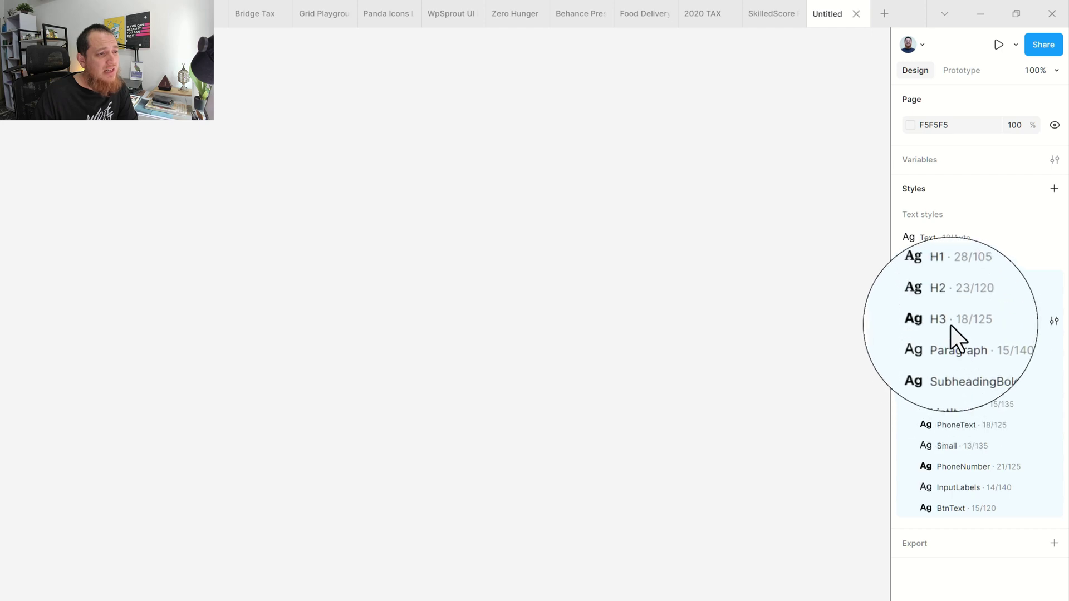
right_click(934, 238)
click(961, 277)
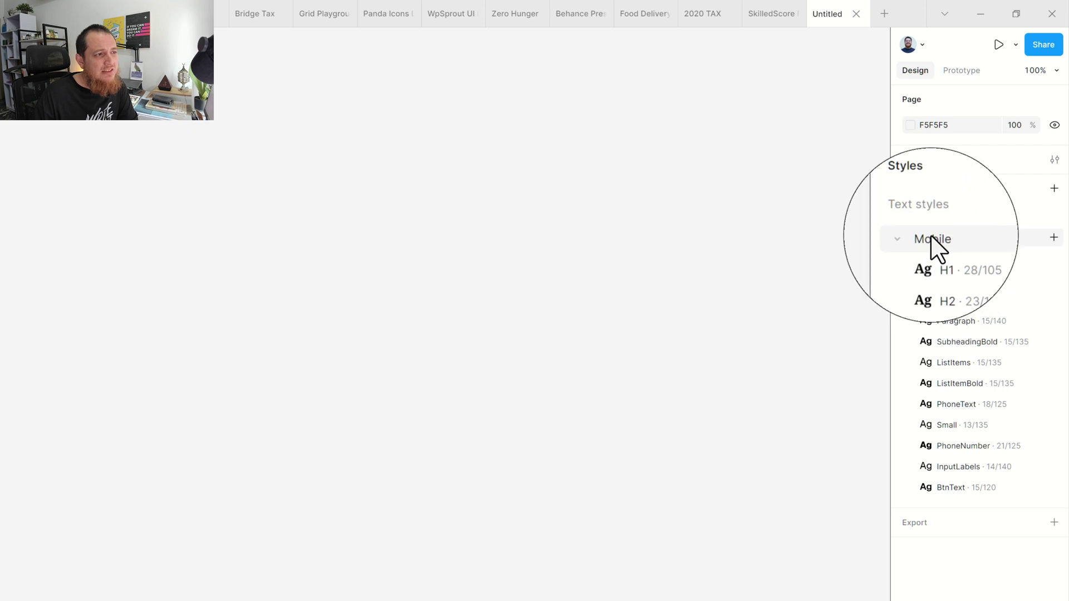
Copy the 42 SS colour styles from the SkilledScore Project file
click(765, 12)
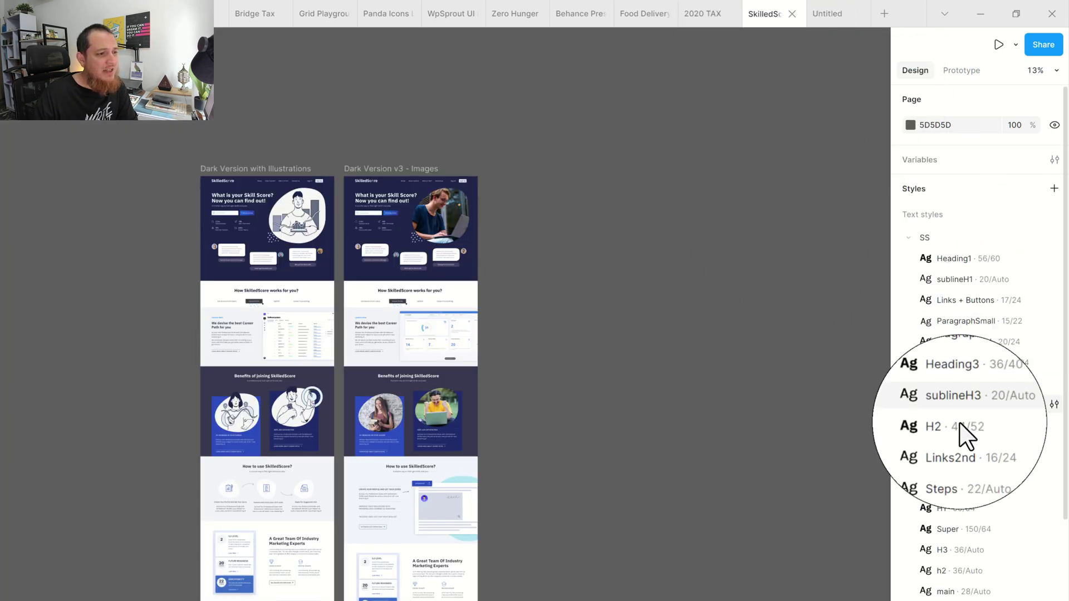
scroll(951, 579, down, 4)
right_click(945, 463)
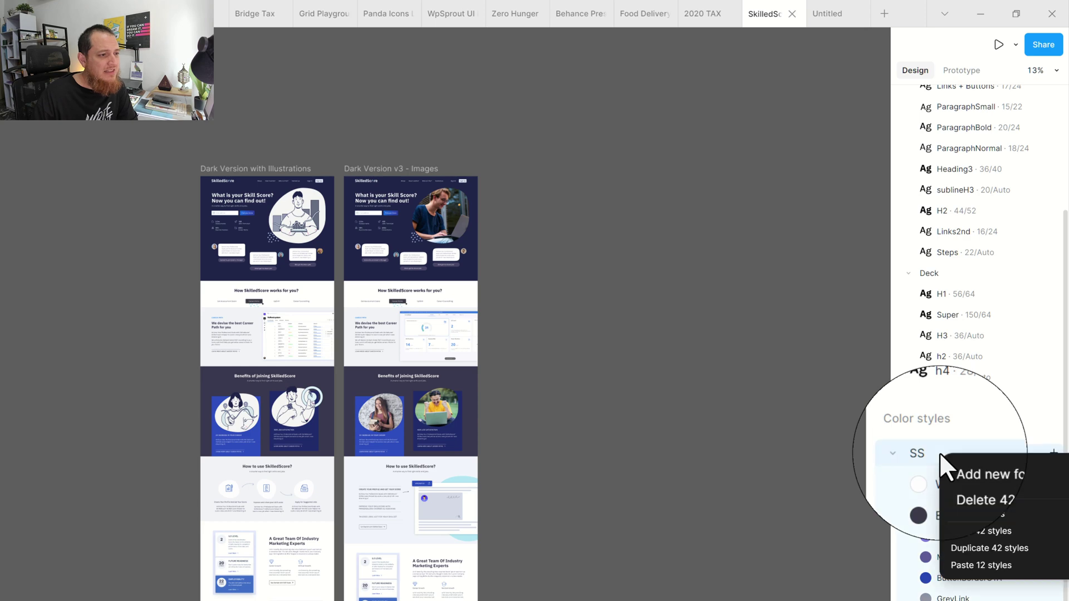
click(974, 539)
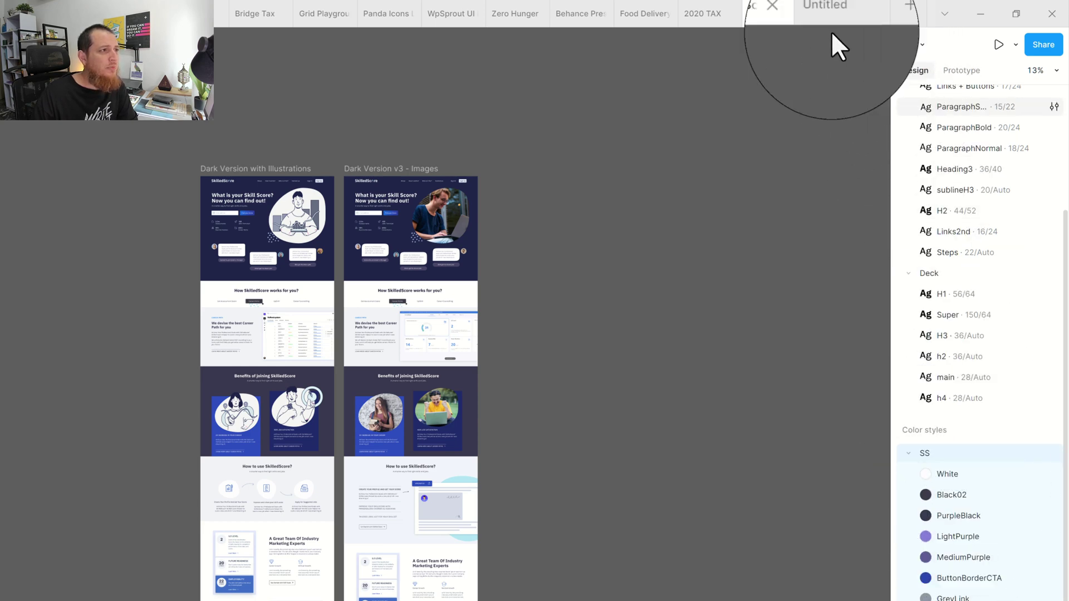
Paste the 42 colour styles into the Untitled file, then close it
click(818, 12)
right_click(933, 236)
click(961, 348)
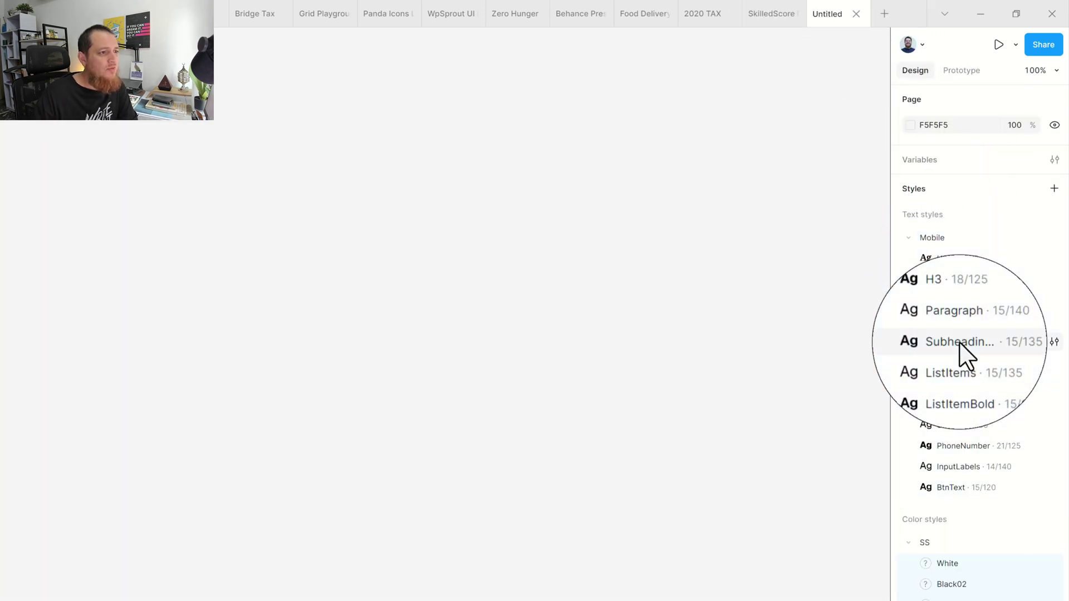
scroll(959, 357, down, 5)
scroll(972, 579, up, 15)
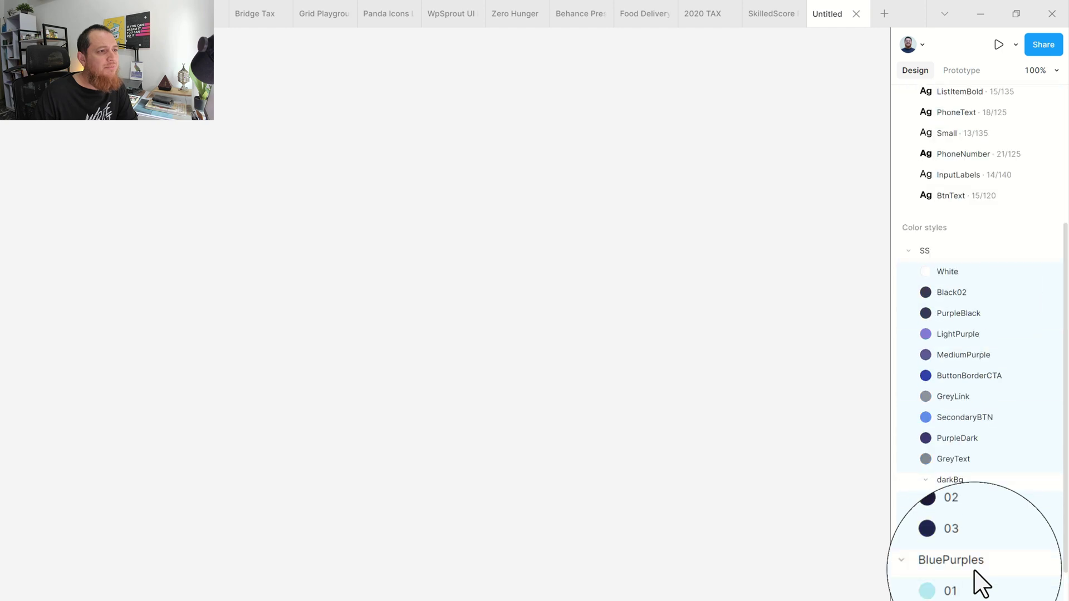
click(909, 393)
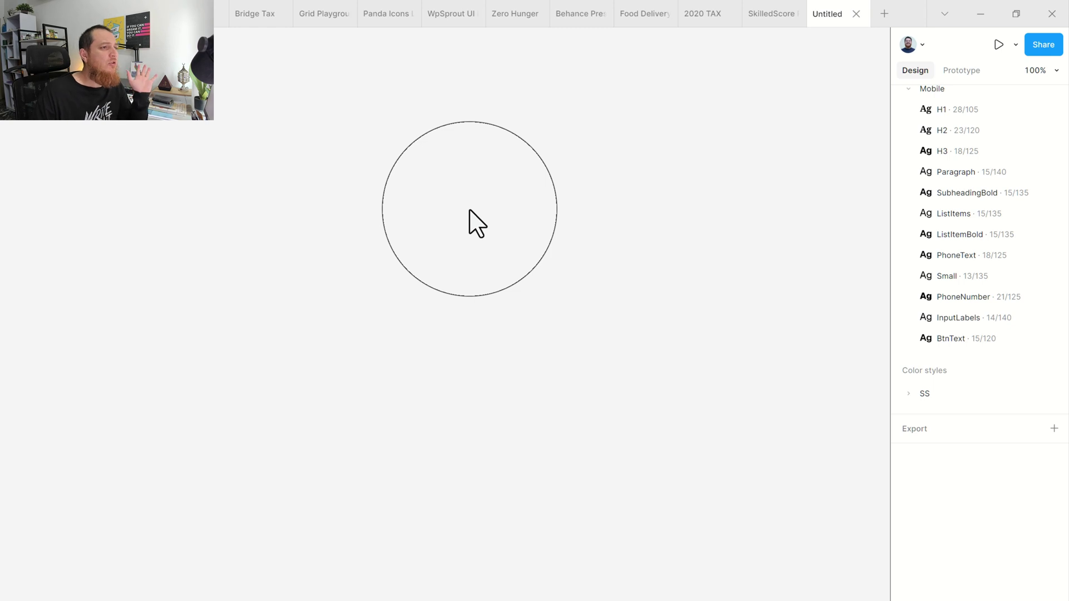
scroll(1005, 493, up, 3)
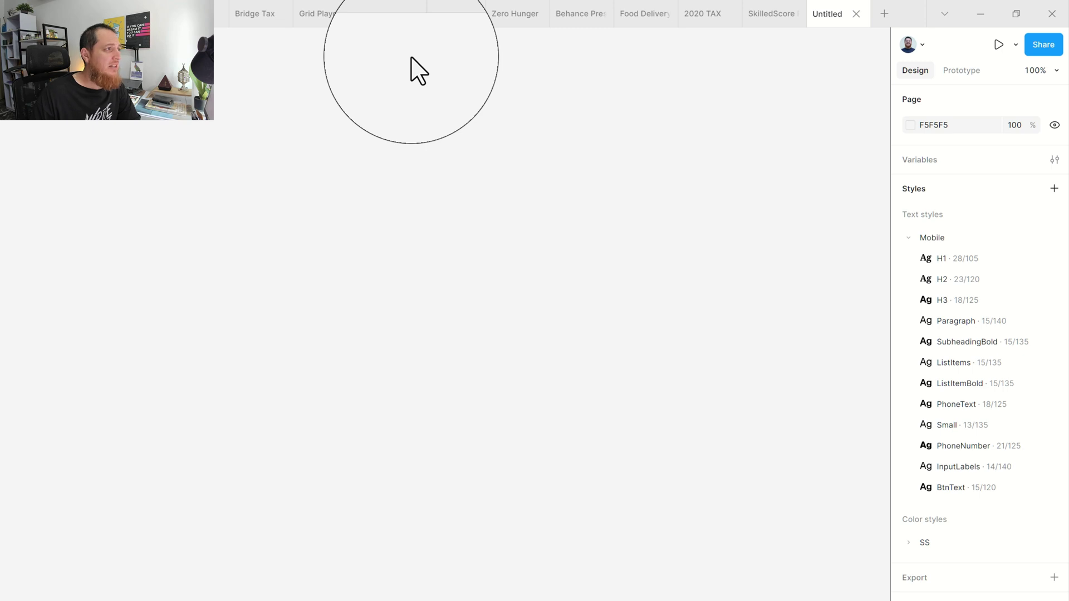
mouse_move(509, 12)
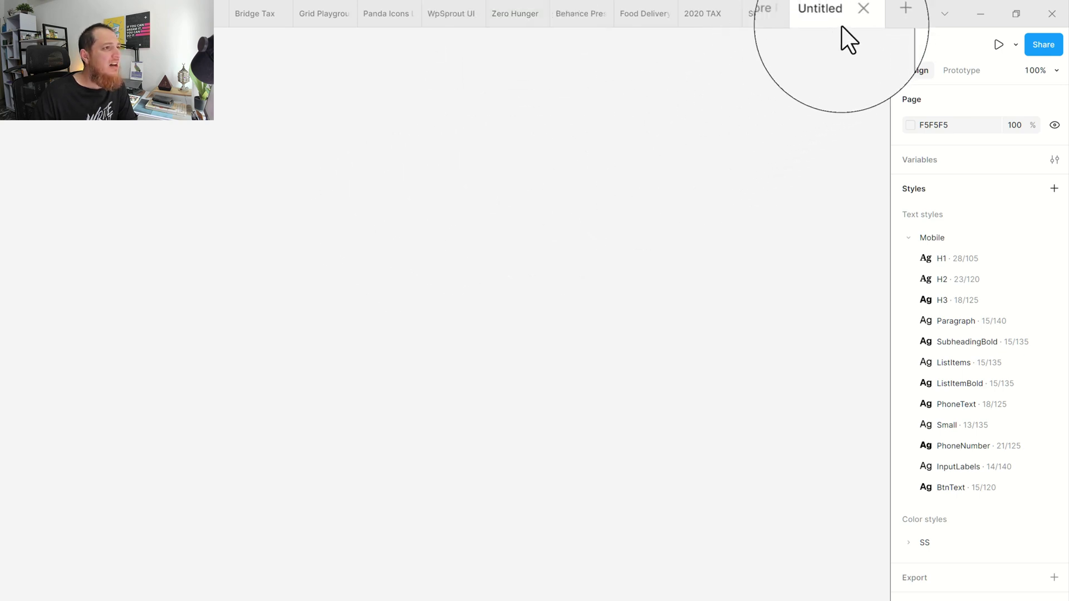
click(856, 13)
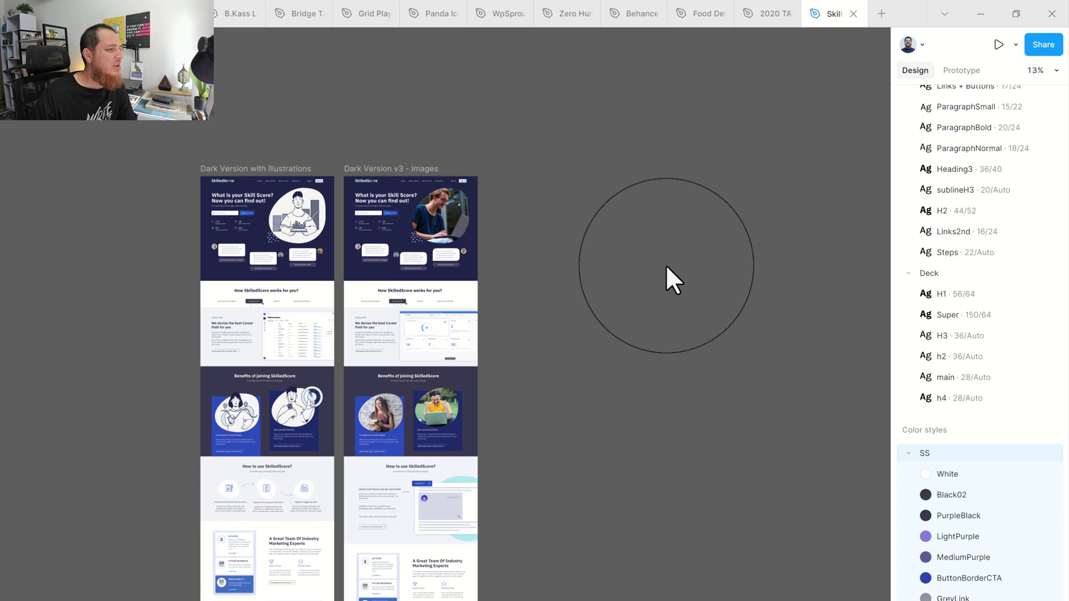
Zoom in on the Dark Version v3 design and inspect the How SkilledScore works section
click(431, 240)
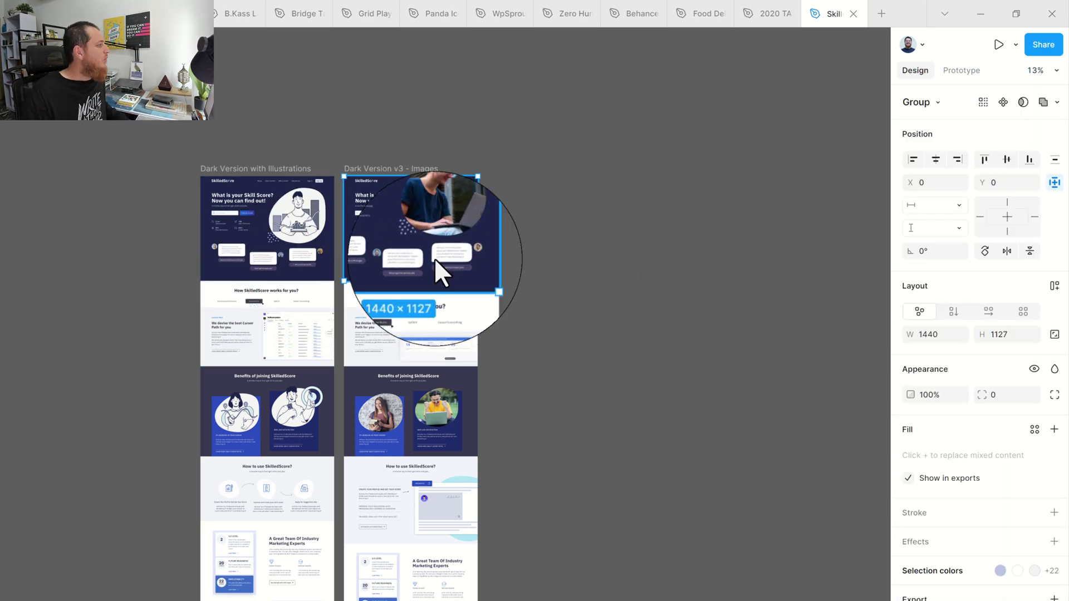
key(shift+2)
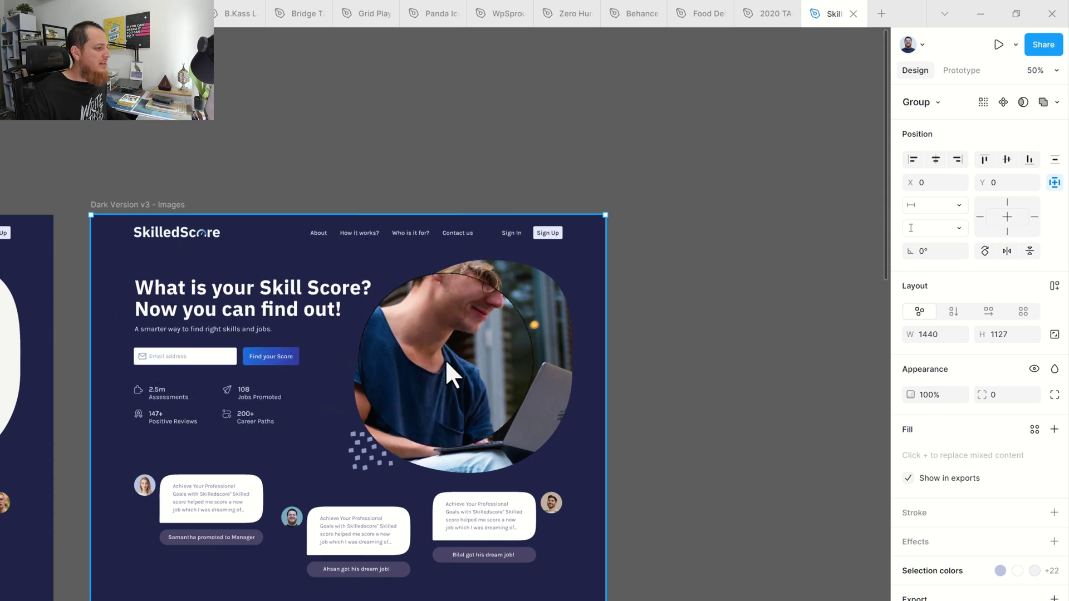
scroll(384, 485, down, 5)
click(258, 447)
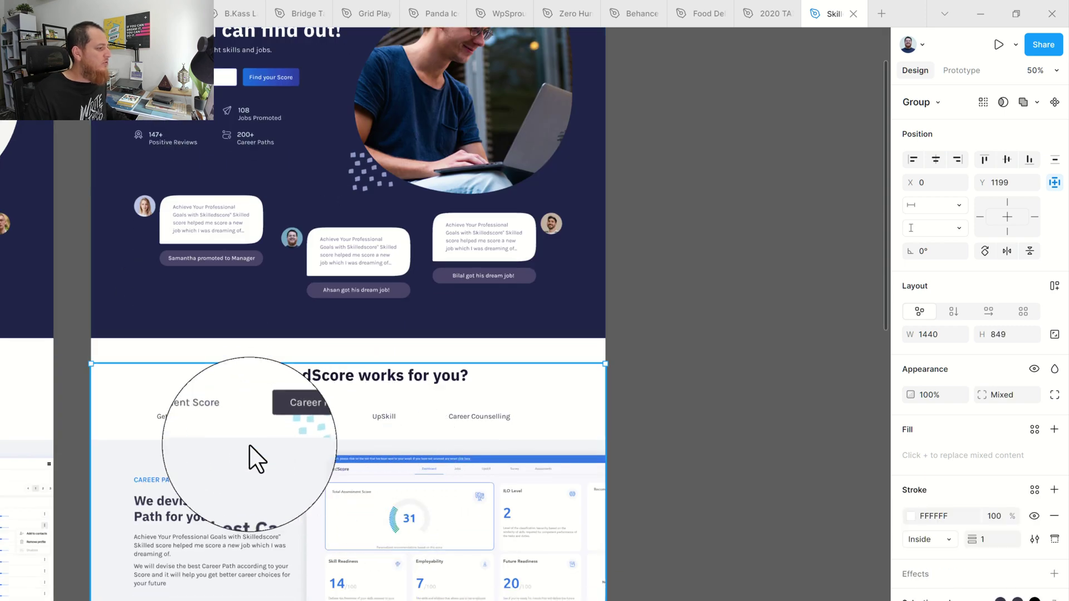
click(718, 345)
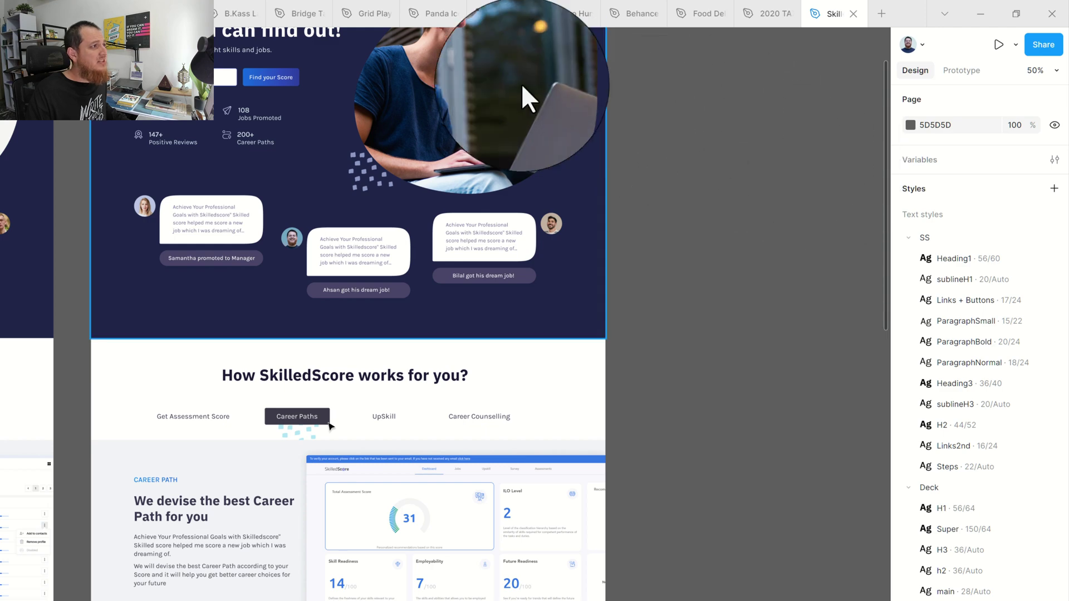
In the Bridge Tax file, shrink the ABC News section's height and select How it Works - 2nd
mouse_move(379, 13)
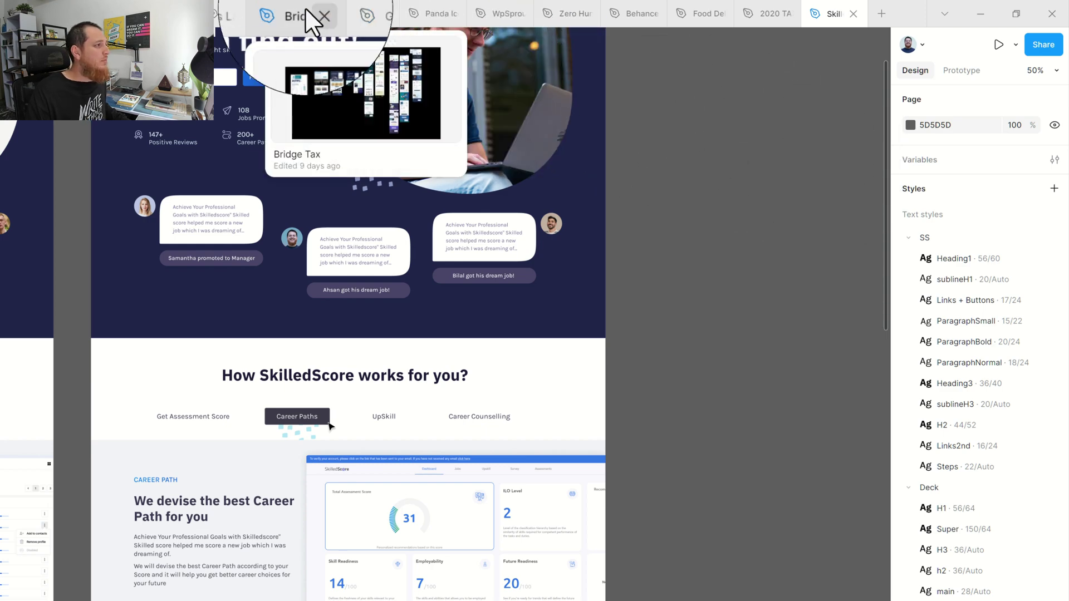
click(304, 14)
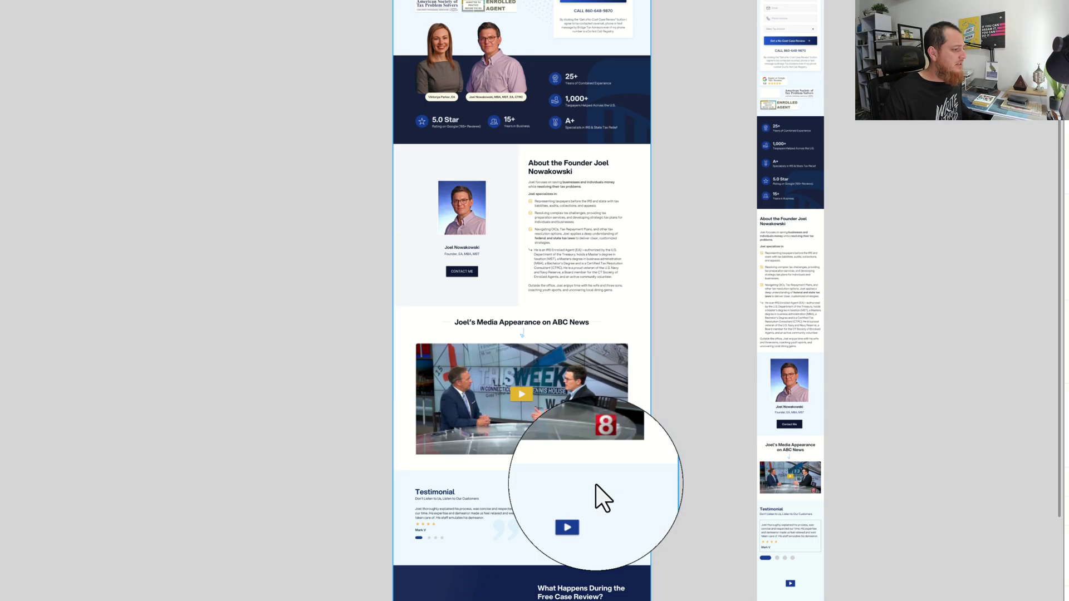
click(493, 395)
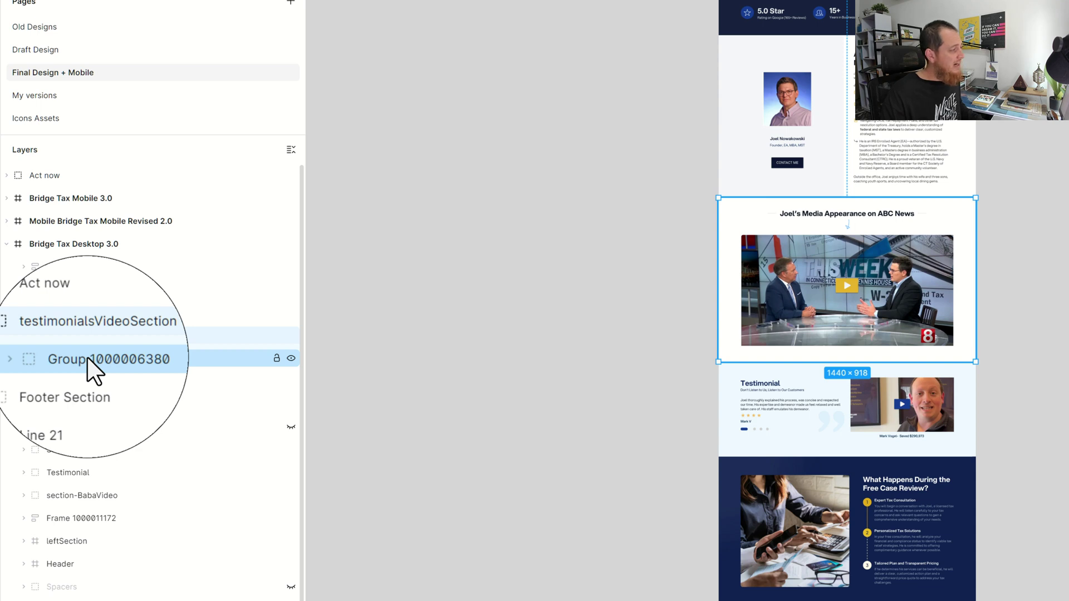
mouse_move(844, 360)
mouse_down()
mouse_move(847, 305)
mouse_move(851, 358)
mouse_up()
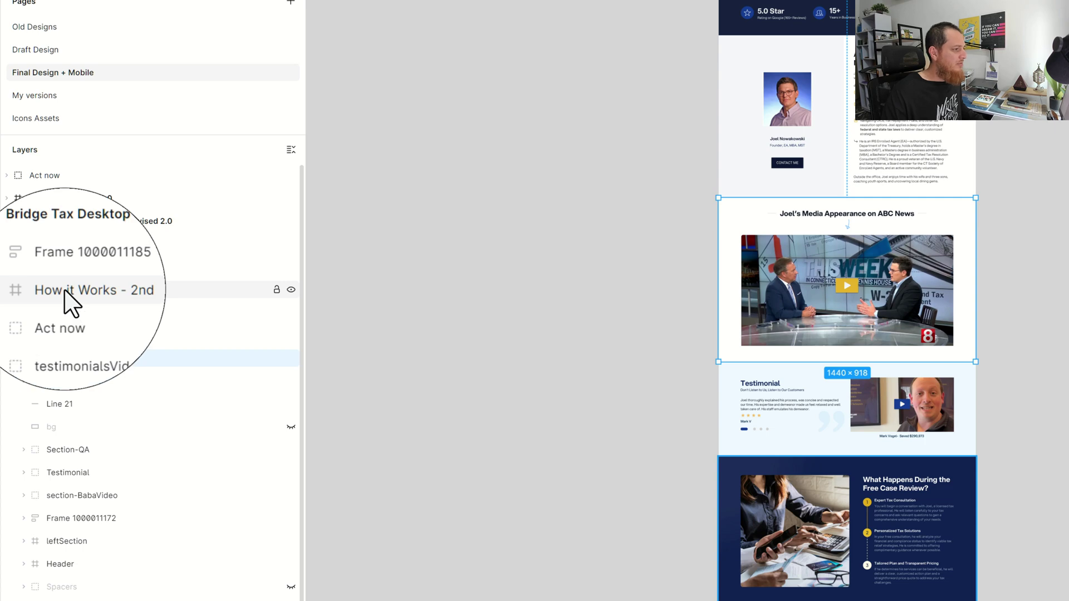
click(67, 290)
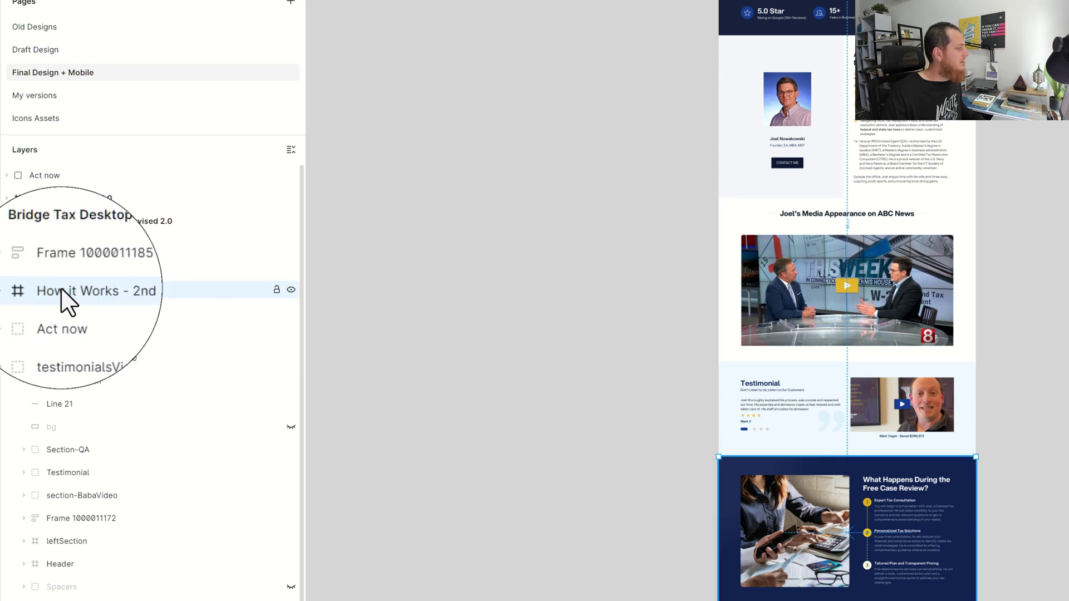
scroll(854, 435, down, 5)
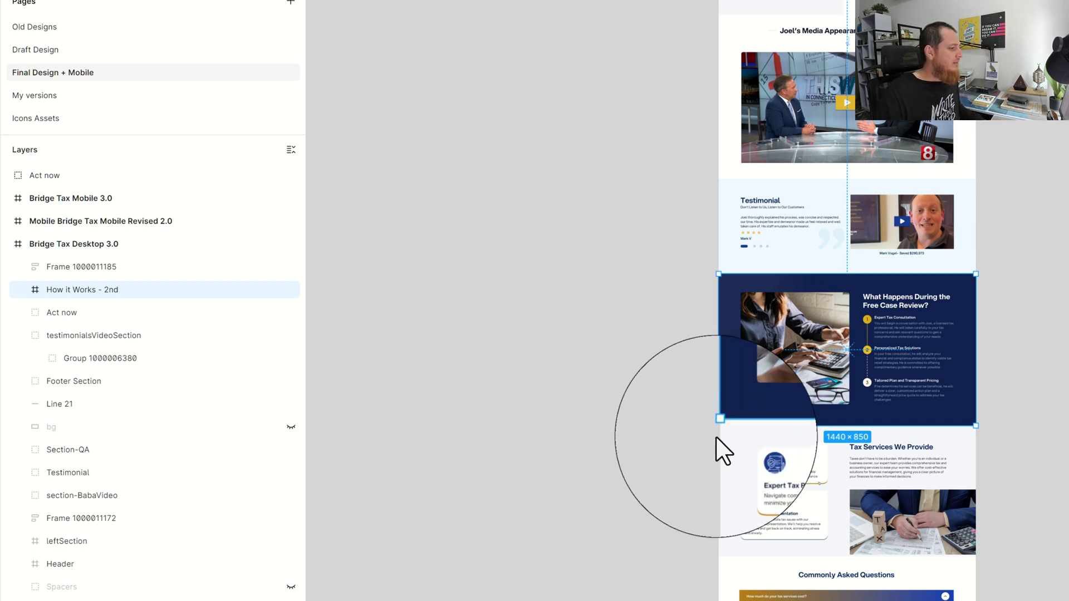
Test-shrink the How it Works - 2nd section, undo it, and duplicate it onto empty canvas
drag(718, 426, 752, 402)
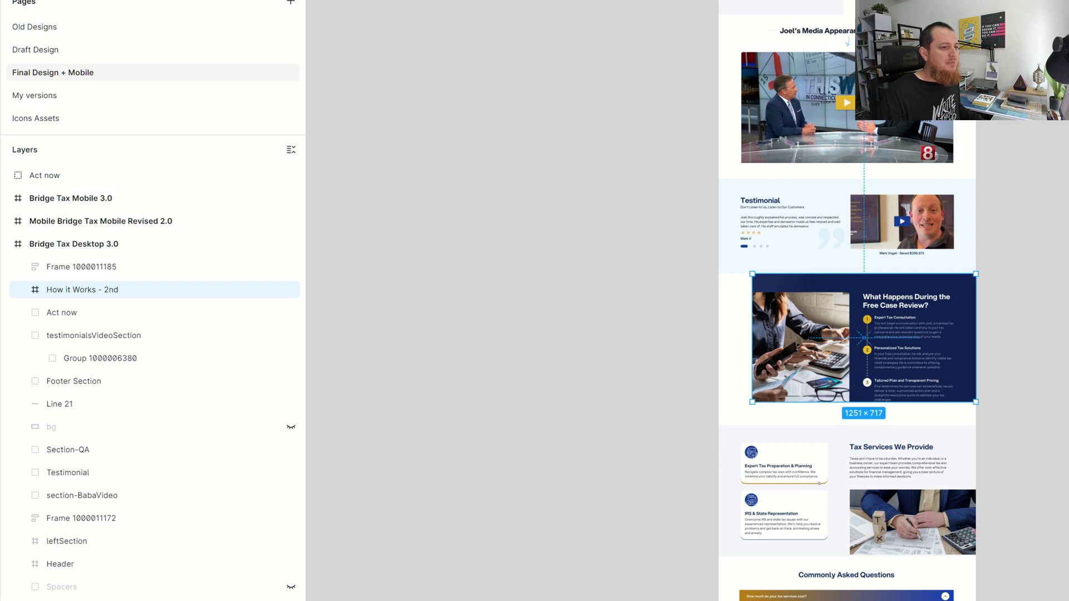
key(ctrl+z)
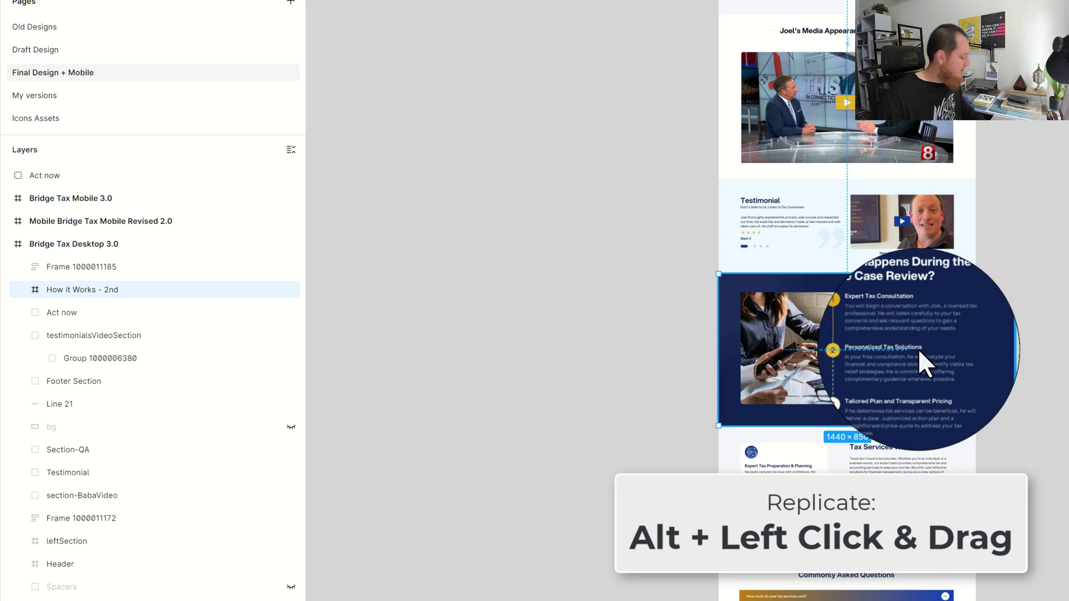
drag(918, 348, 493, 198)
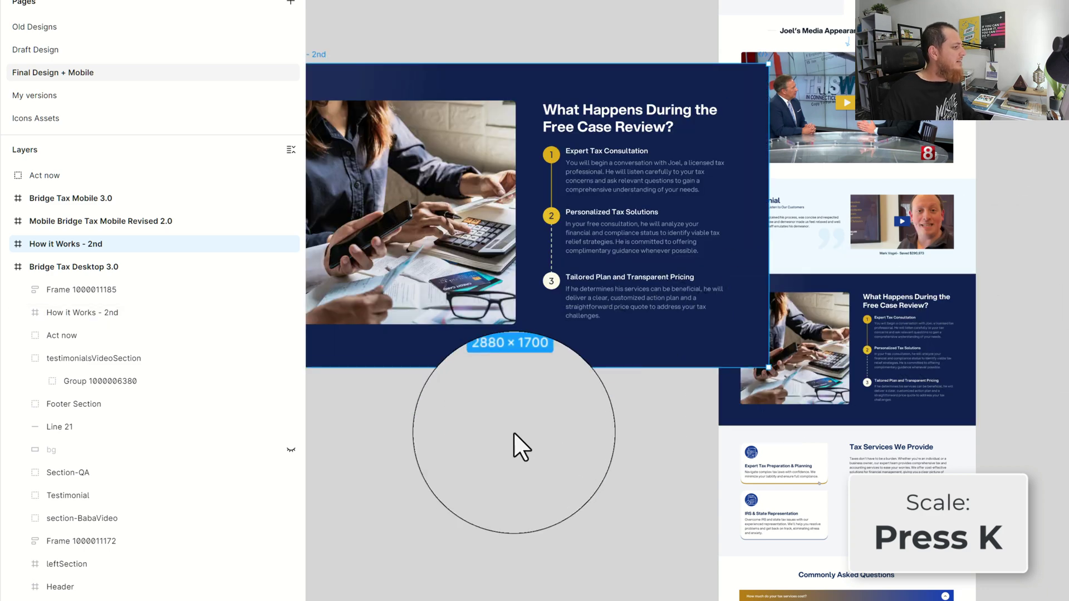
Scale the copied section up to 2880×1700 and move it up and to the left
click(518, 447)
drag(519, 448, 972, 458)
drag(745, 72, 674, 14)
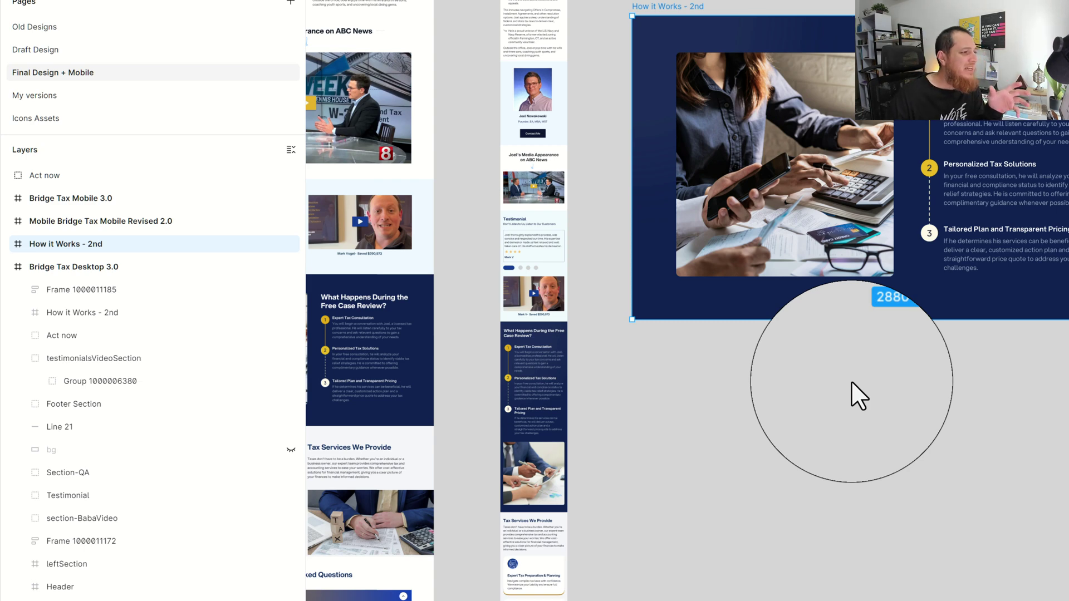
Select the testimonialsVideoSection layer, zoom out to all frames, then zoom to that section
click(94, 358)
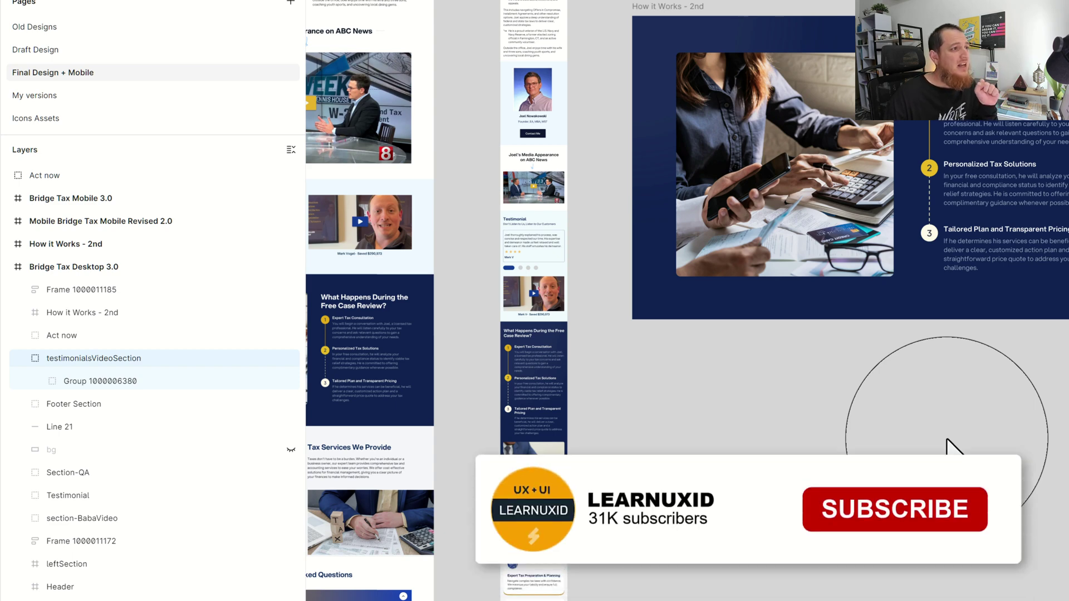
key(shift+1)
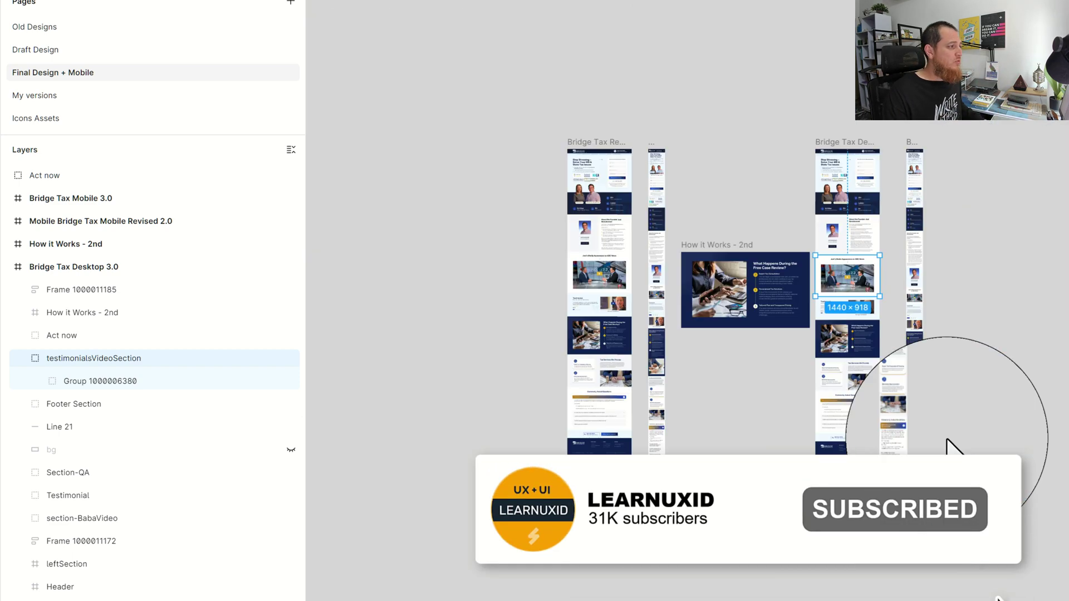
key(shift+2)
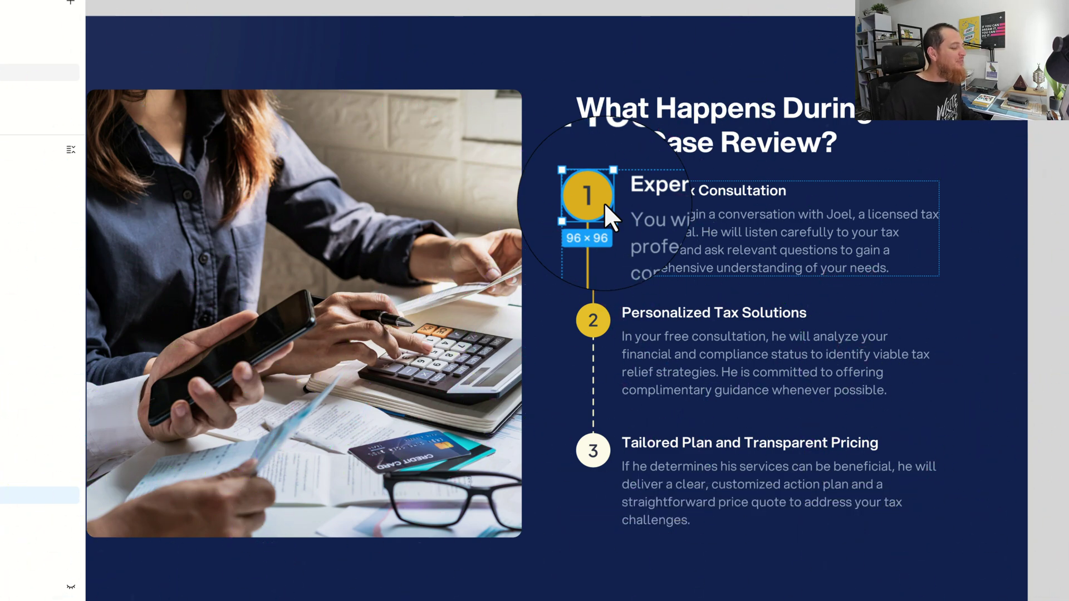
right_click(604, 202)
mouse_move(633, 265)
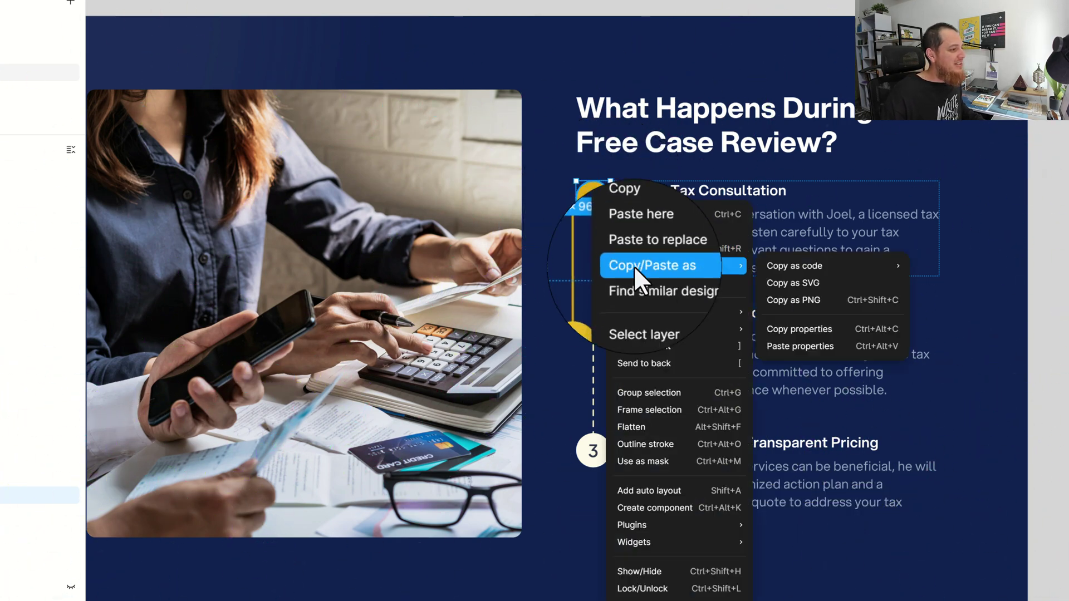
click(798, 327)
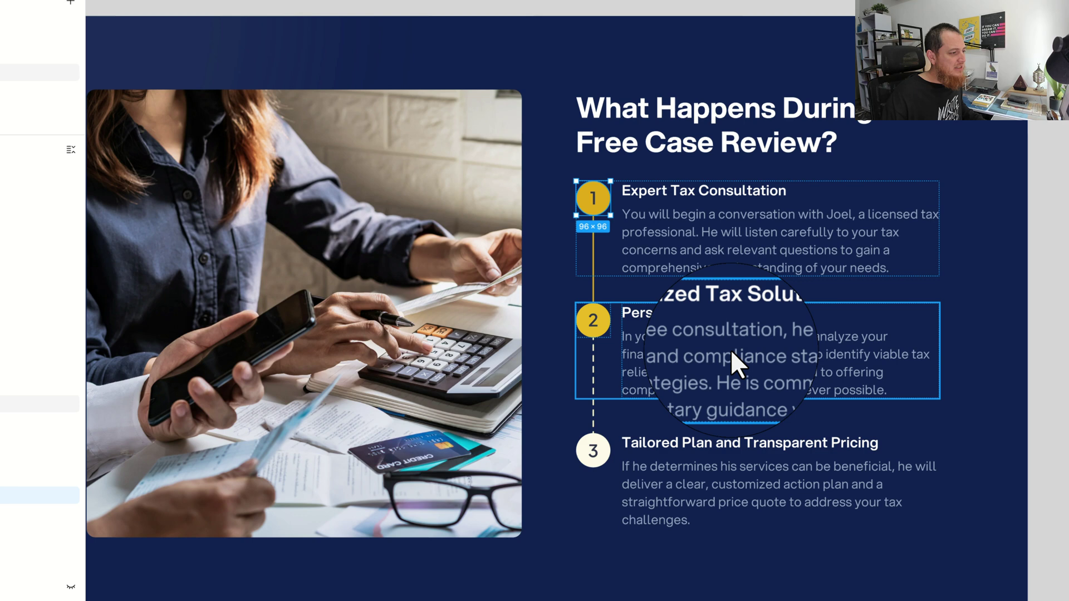
click(604, 450)
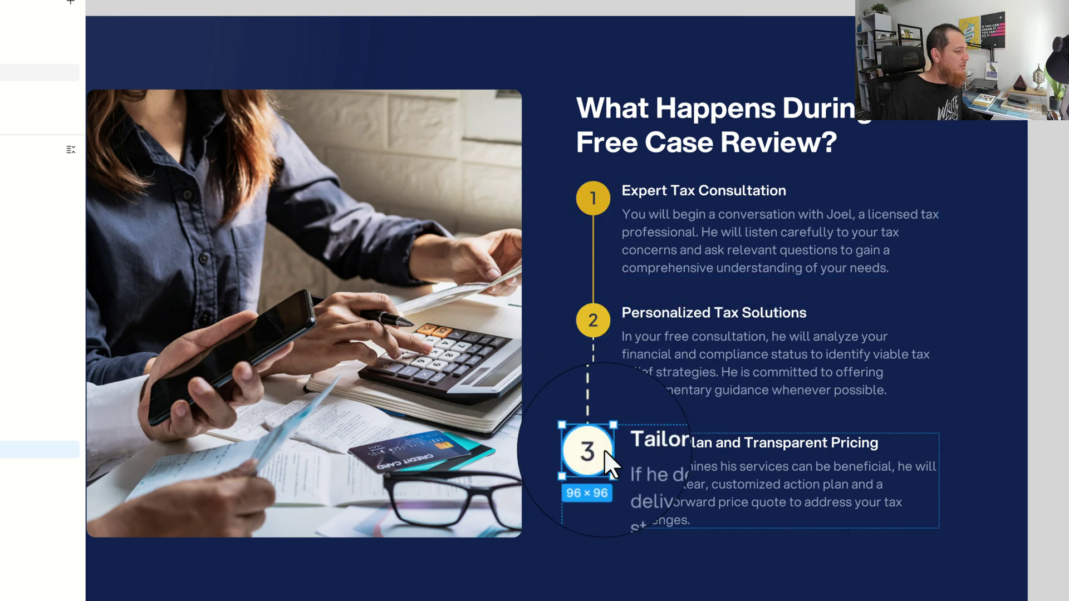
right_click(603, 449)
mouse_move(803, 279)
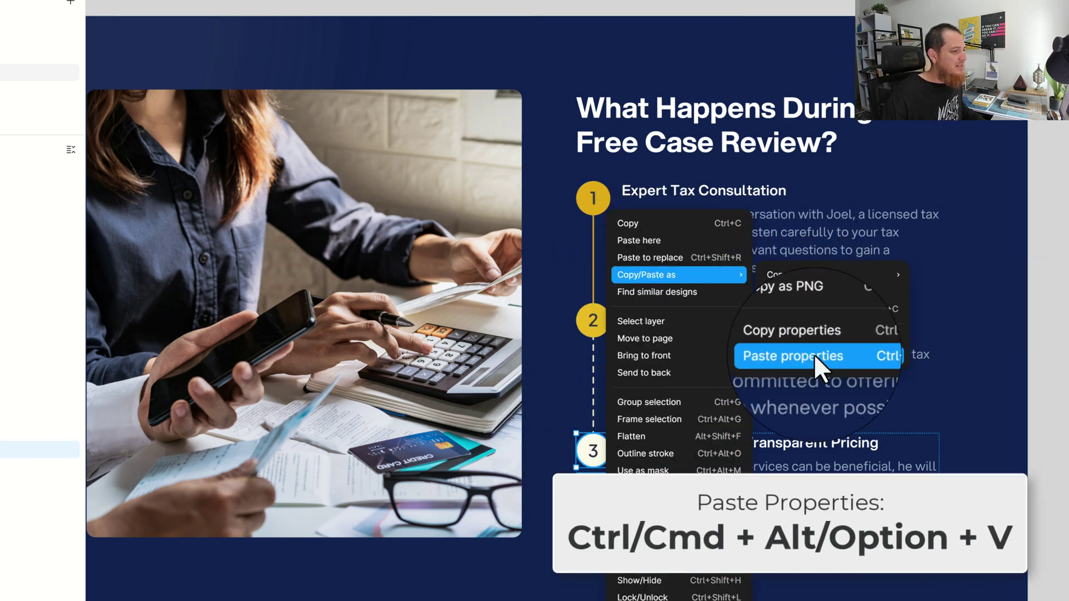
click(814, 354)
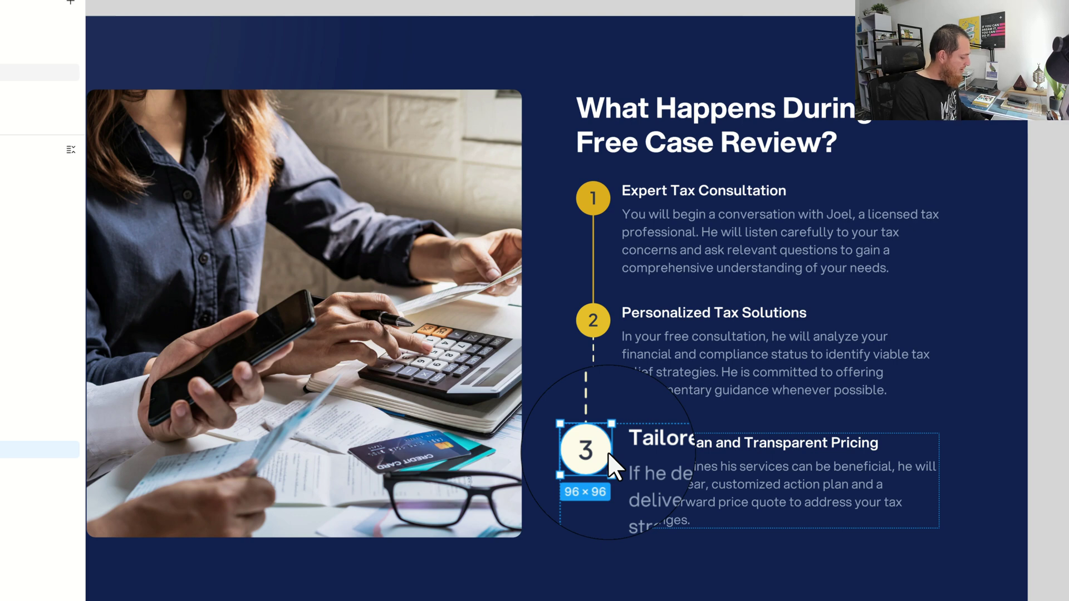
key(ctrl+alt+v)
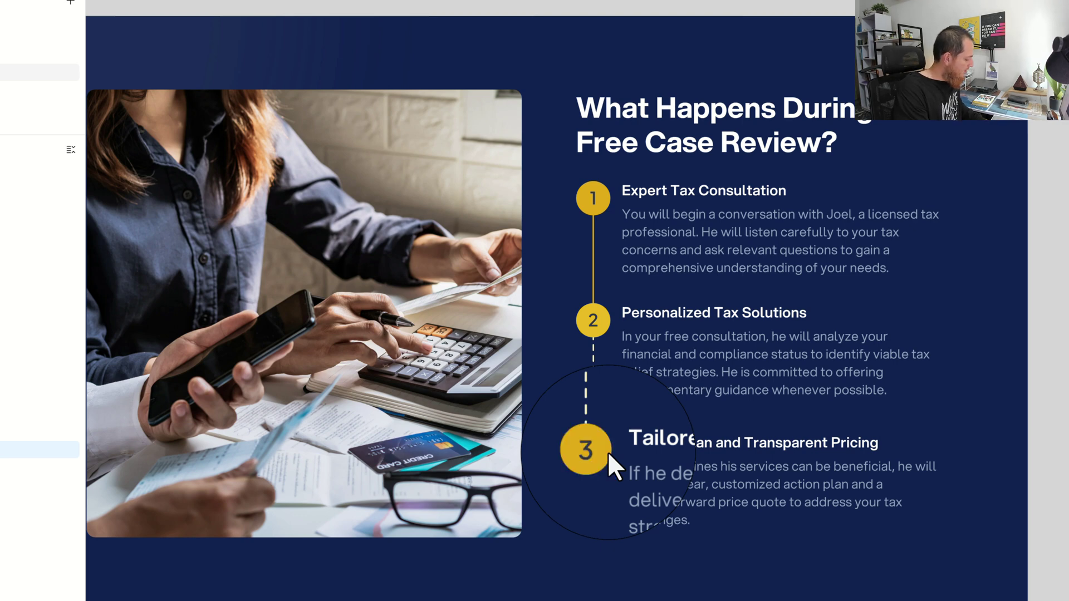
click(608, 455)
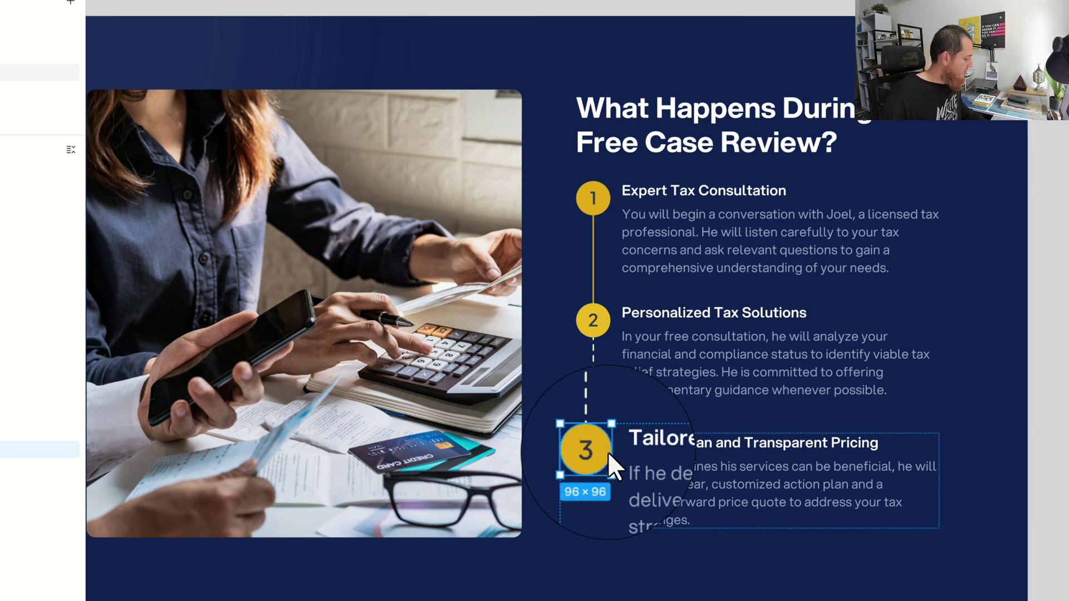
key(ctrl+z)
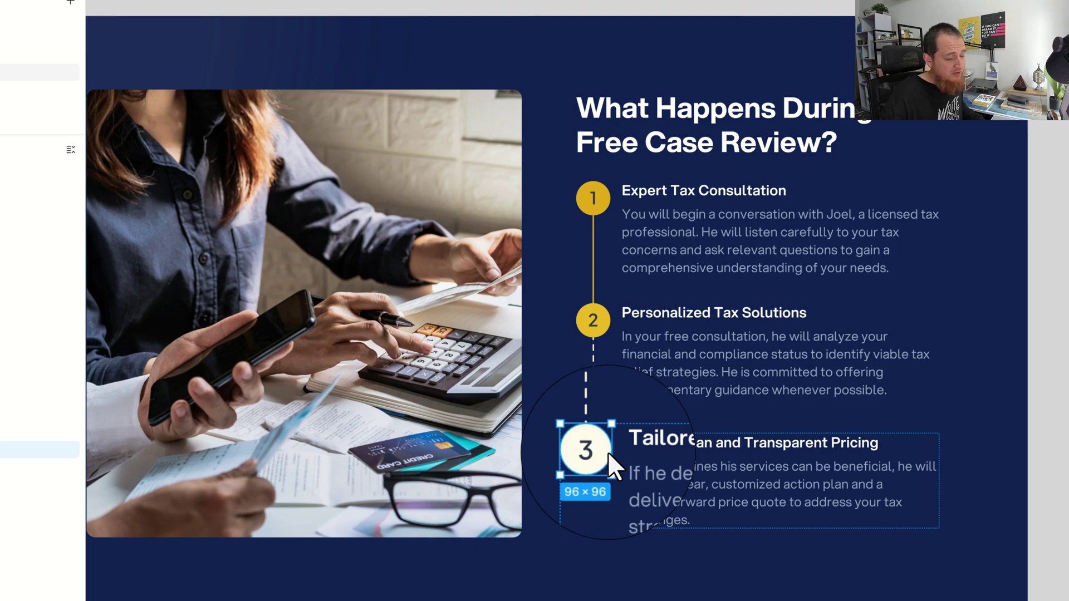
click(1061, 240)
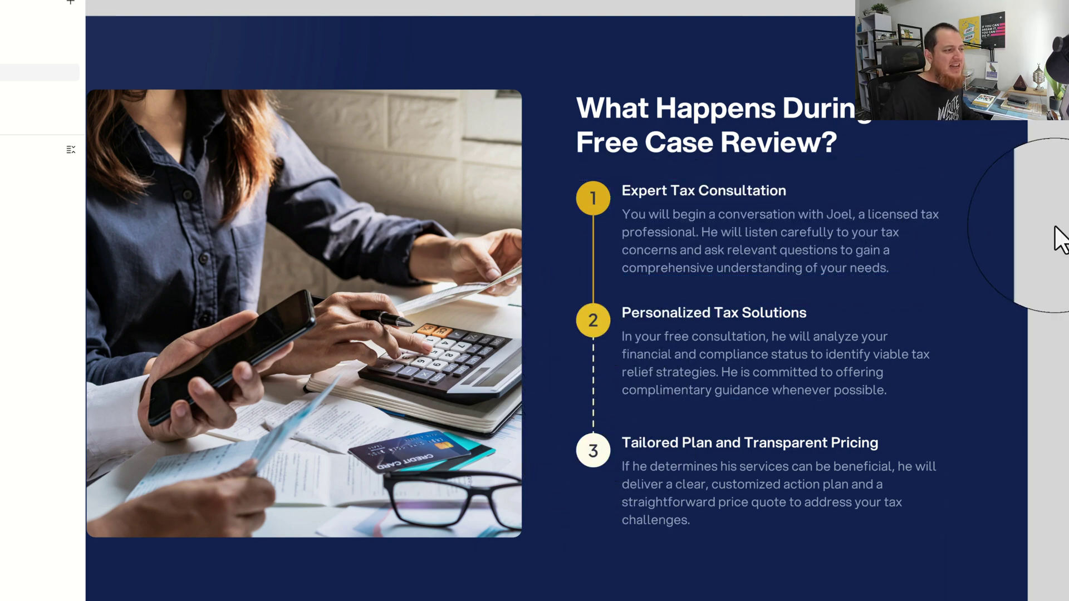
scroll(537, 234, right, 8)
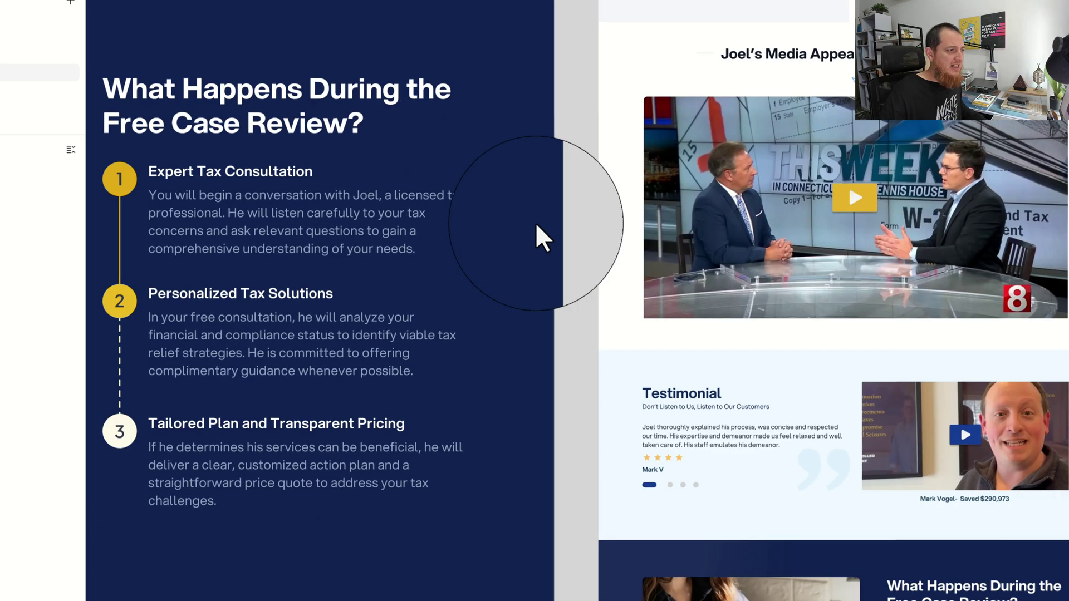
scroll(733, 239, up, 5)
scroll(711, 296, up, 10)
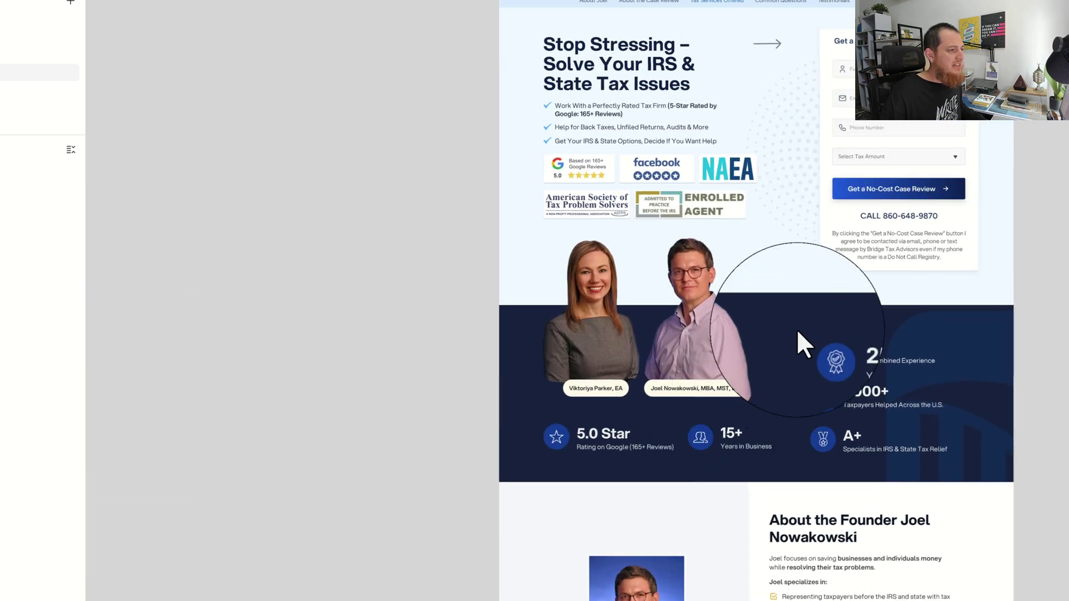
click(840, 194)
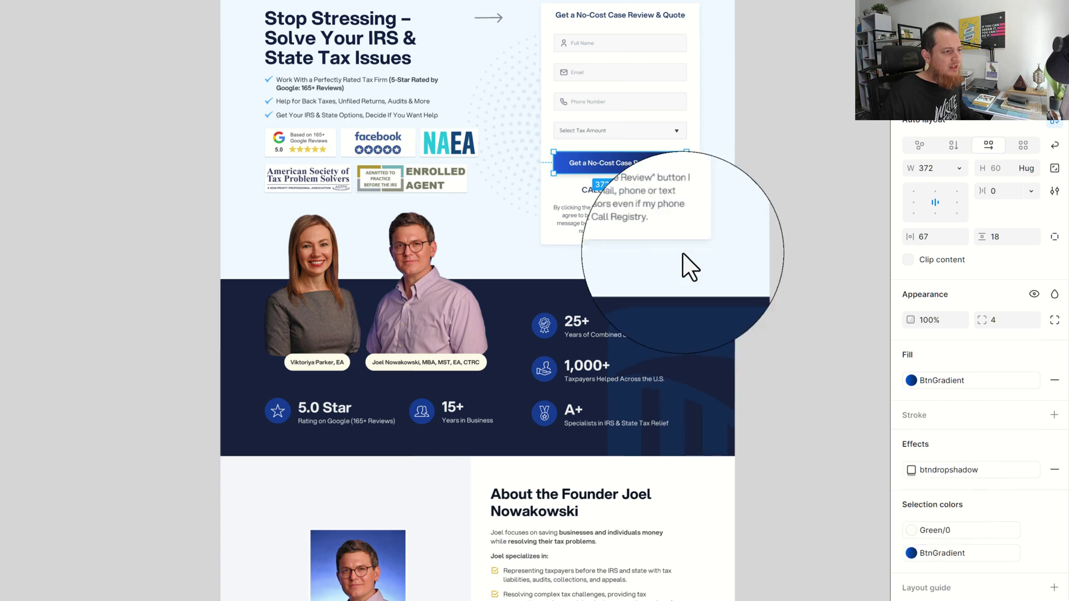
right_click(560, 167)
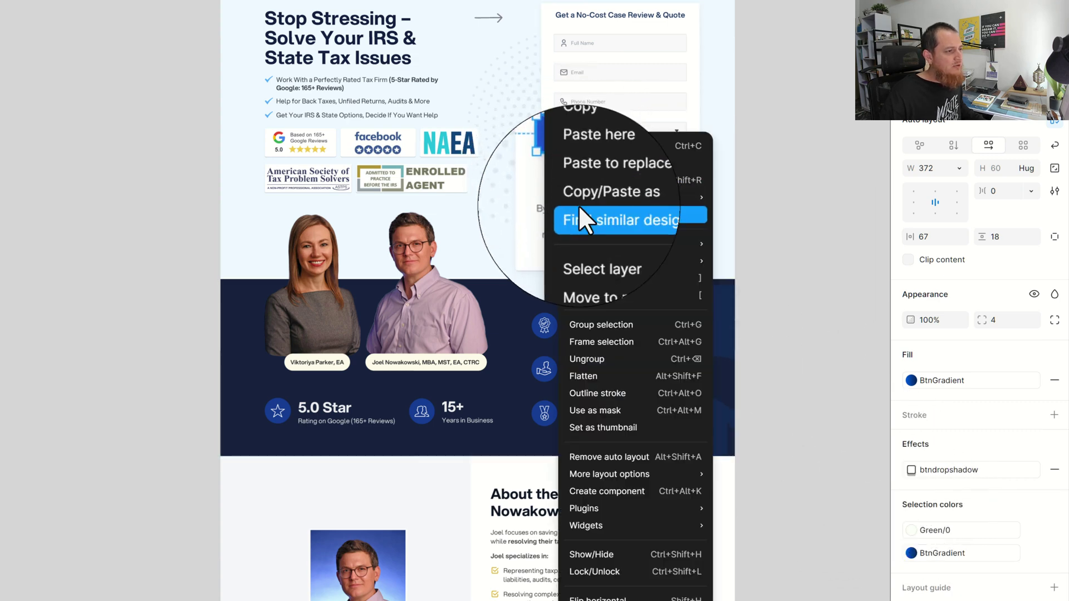
mouse_move(612, 197)
click(757, 276)
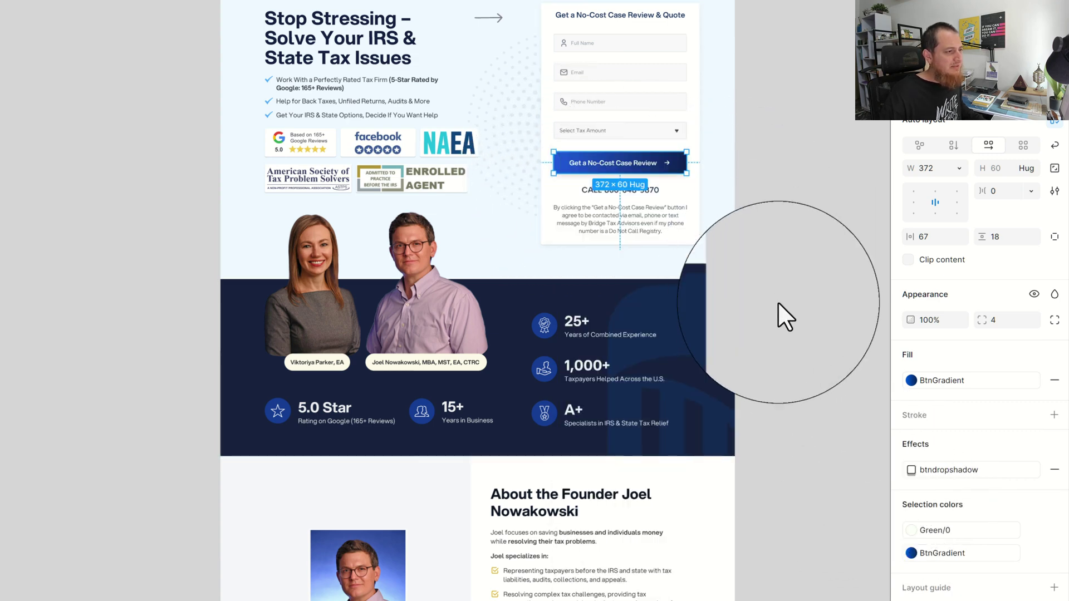
click(788, 447)
scroll(788, 447, down, 10)
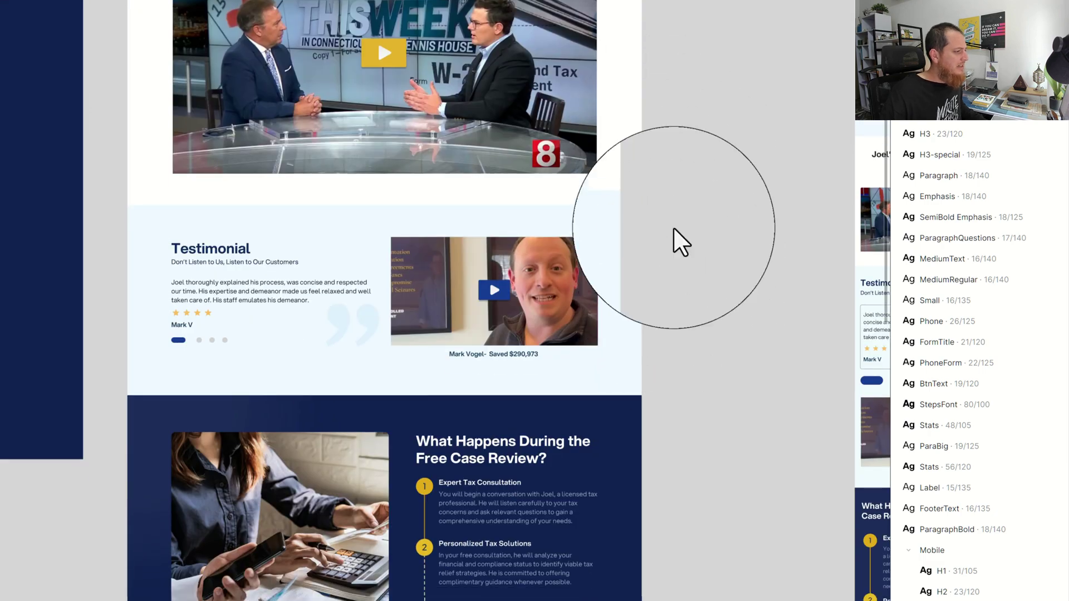
scroll(685, 326, up, 3)
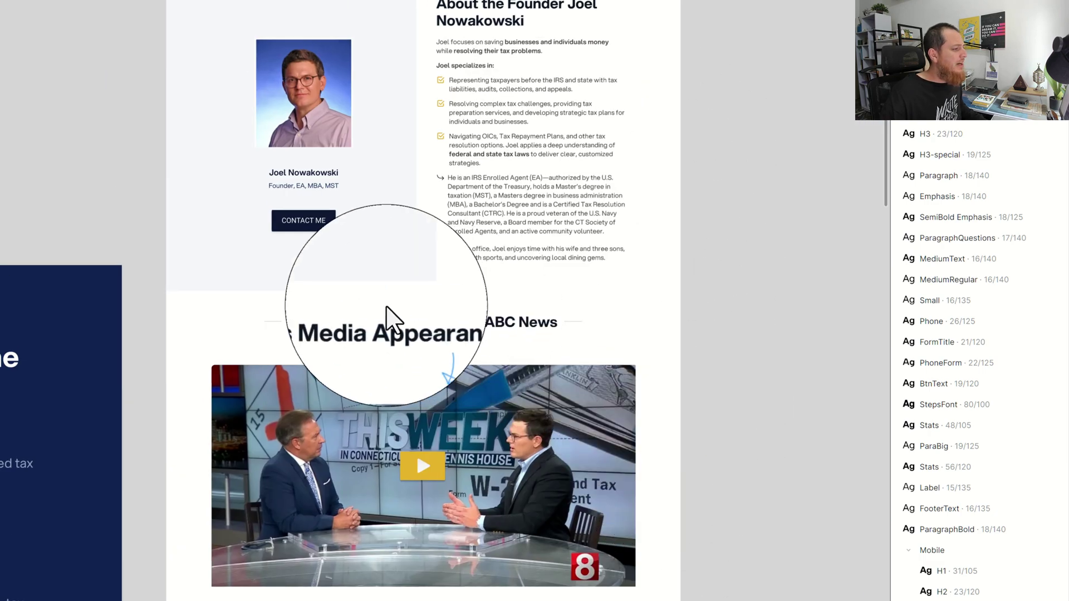
click(332, 224)
right_click(330, 223)
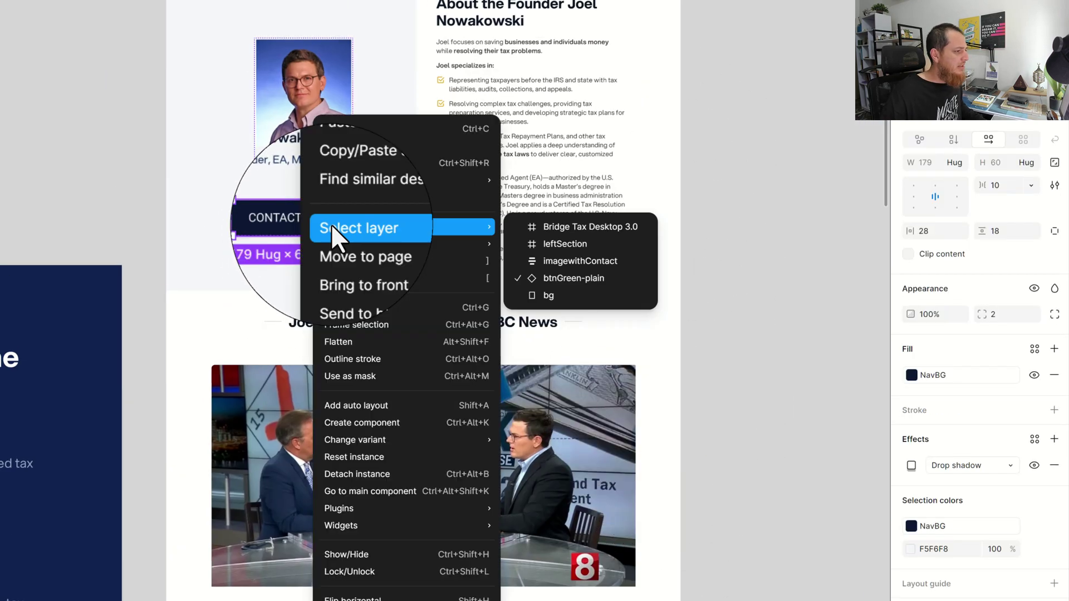
mouse_move(402, 177)
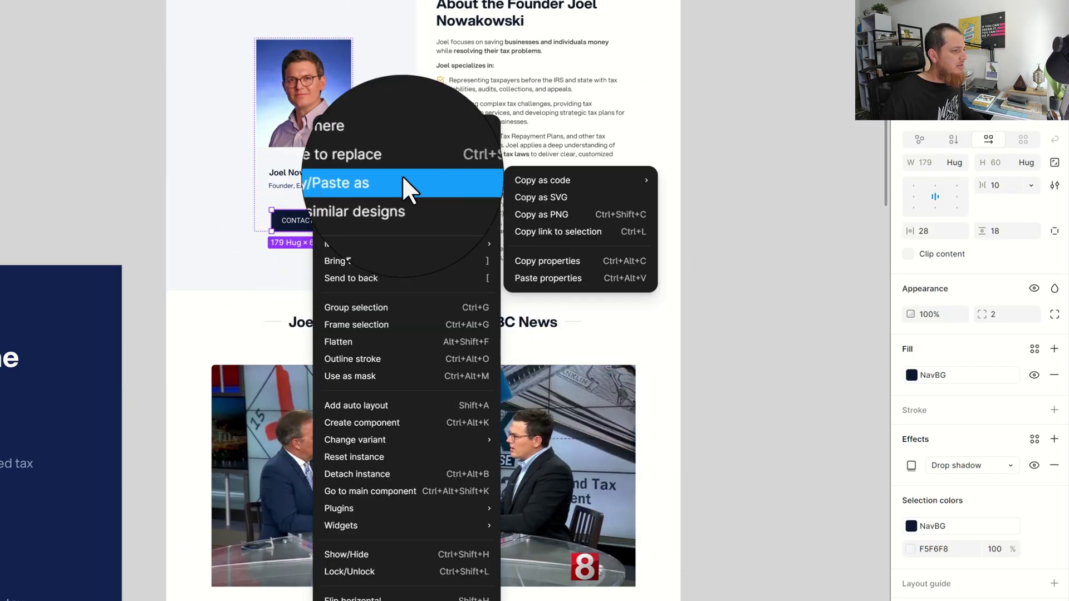
click(548, 277)
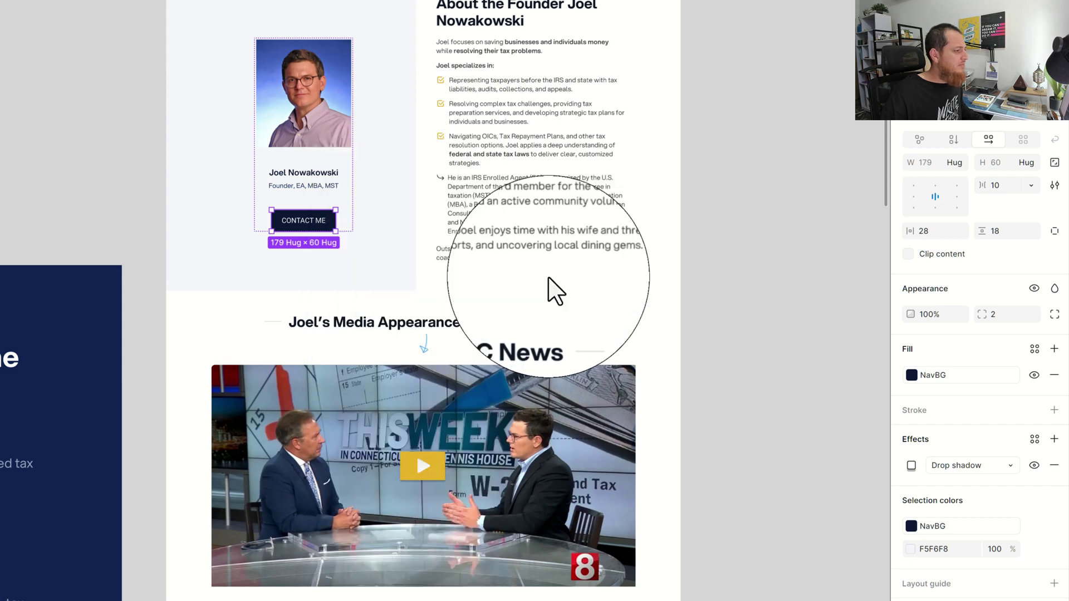
click(731, 266)
key(shift+equal)
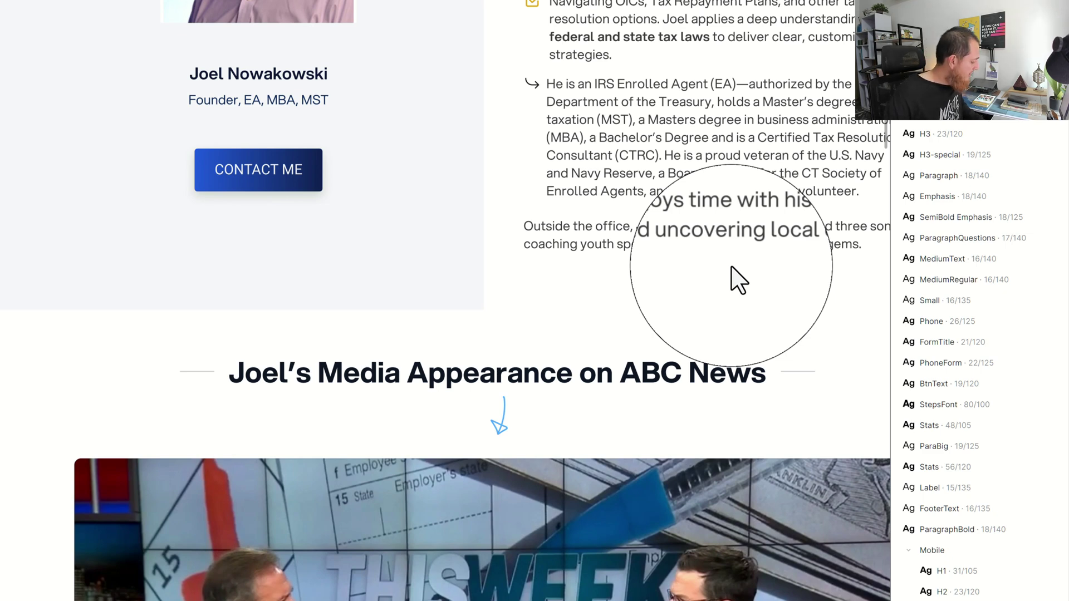
click(258, 169)
key(ctrl+alt+v)
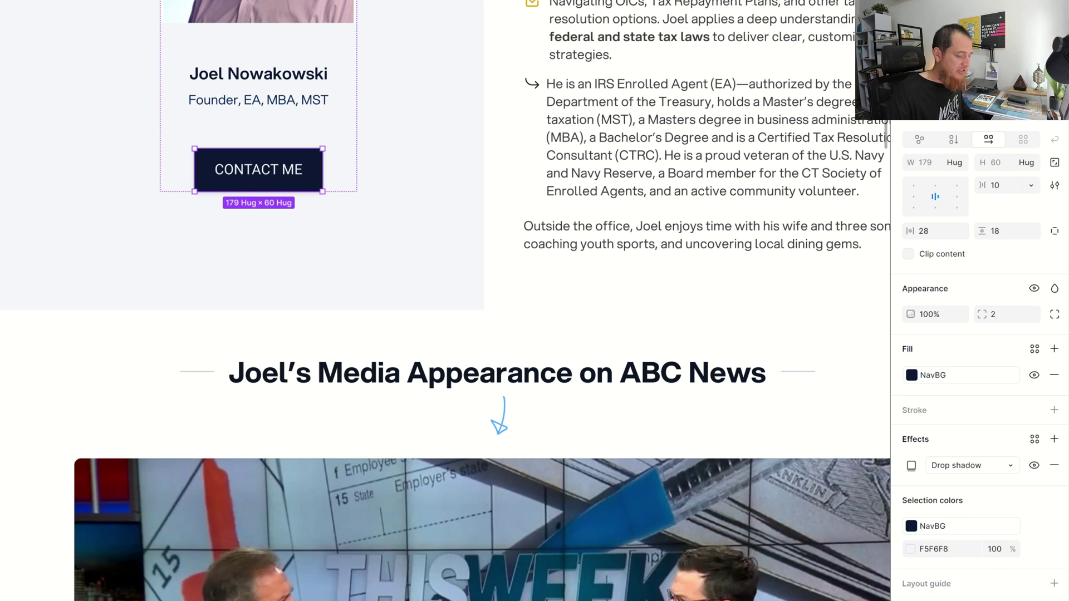
key(ctrl+minus)
click(61, 189)
scroll(78, 245, up, 2)
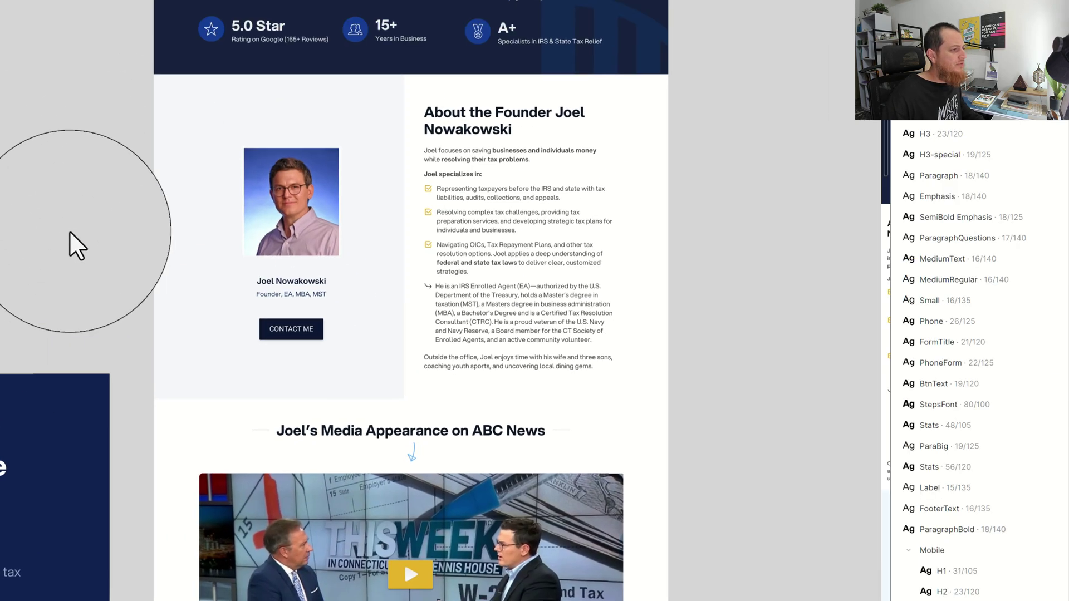
scroll(69, 232, down, 4)
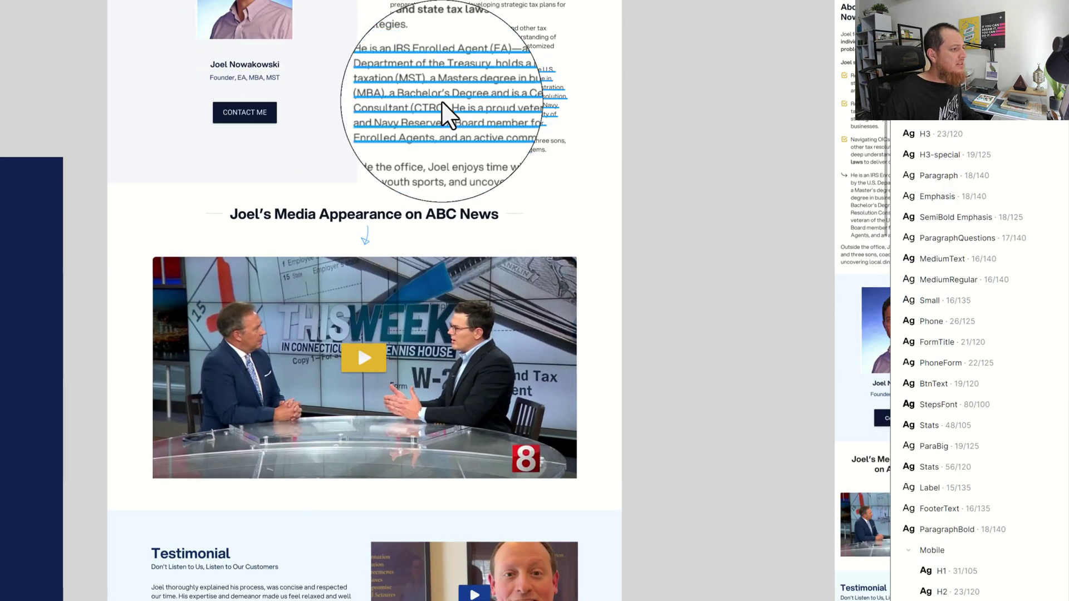
click(443, 104)
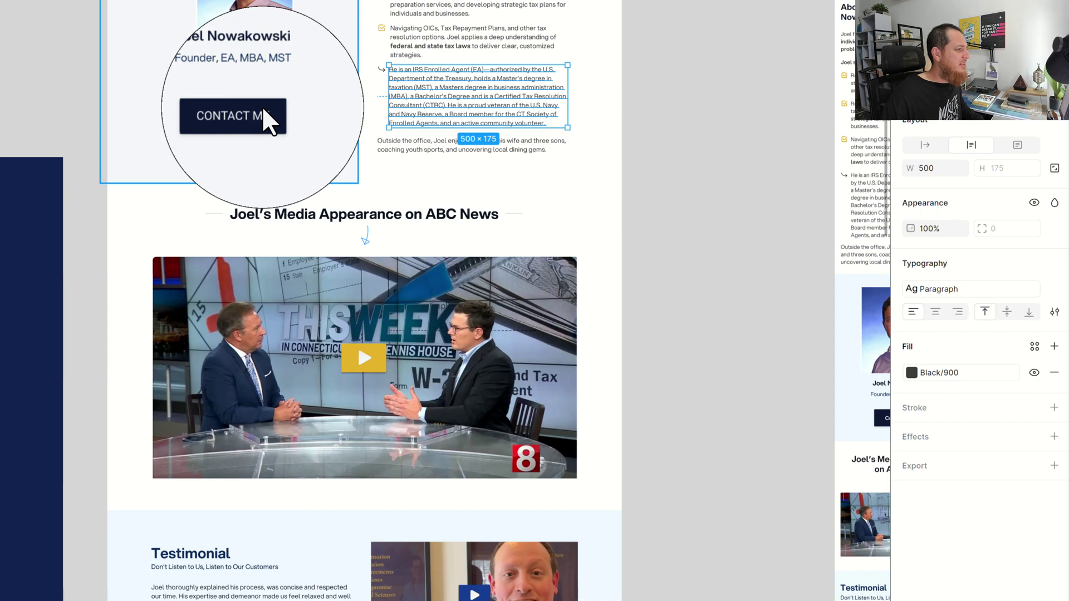
scroll(84, 386, down, 5)
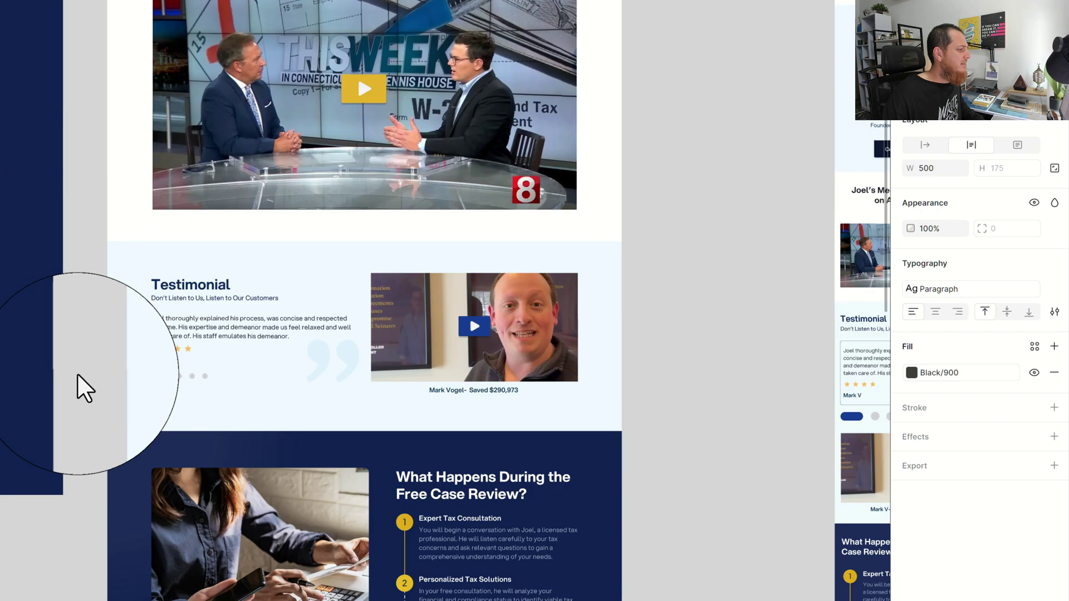
scroll(84, 386, left, 4)
scroll(292, 379, left, 8)
scroll(292, 379, up, 2)
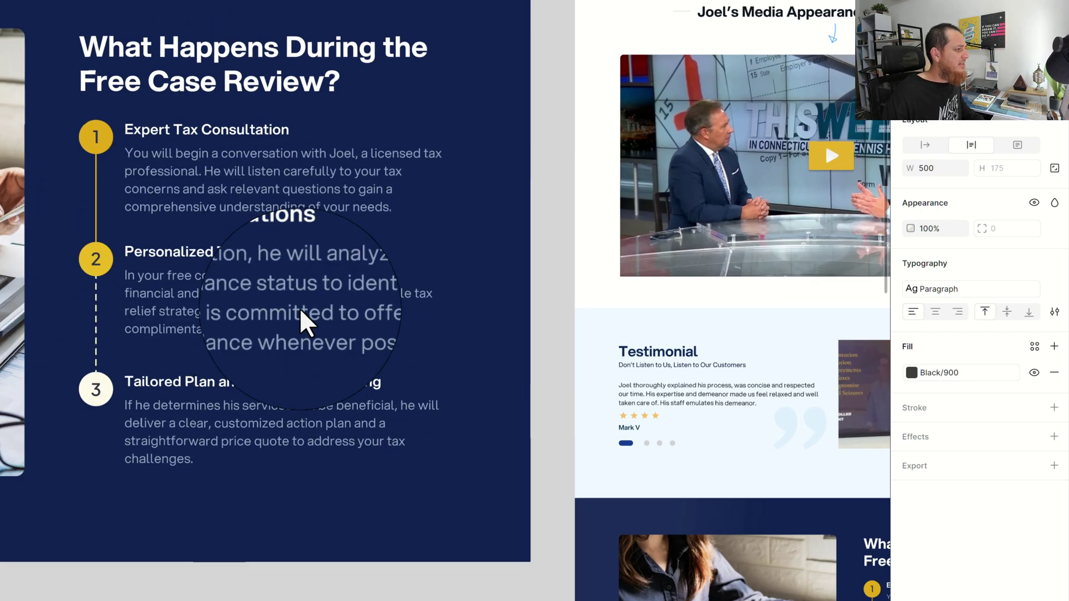